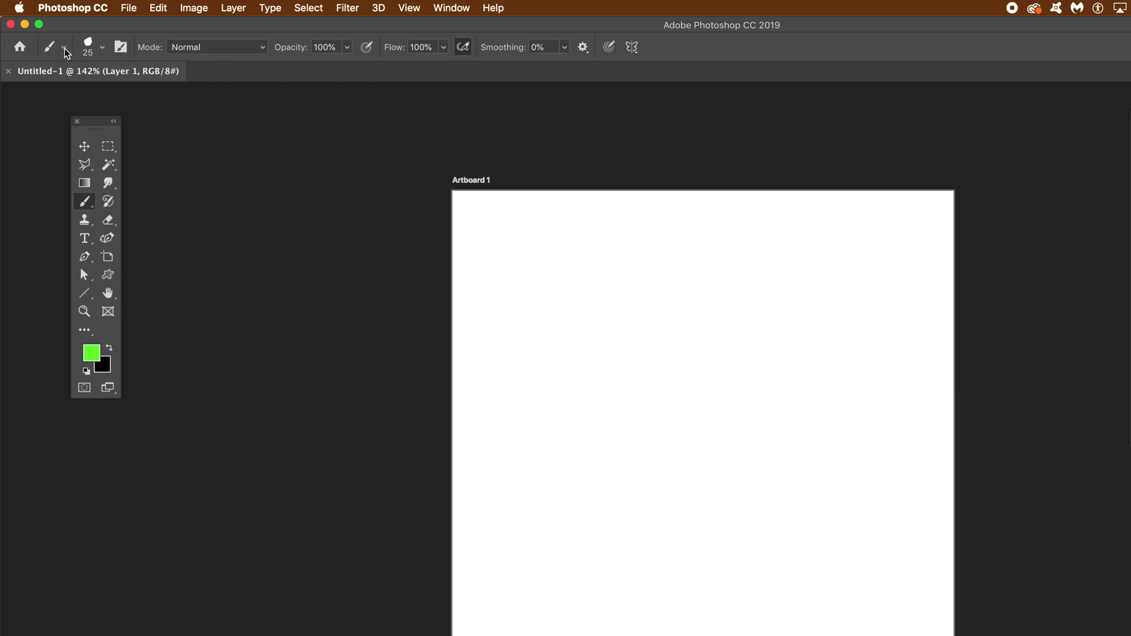
Step: Keep the current brush, then add and commit an 8-segment Mandala symmetry guide on the artboard
click(102, 48)
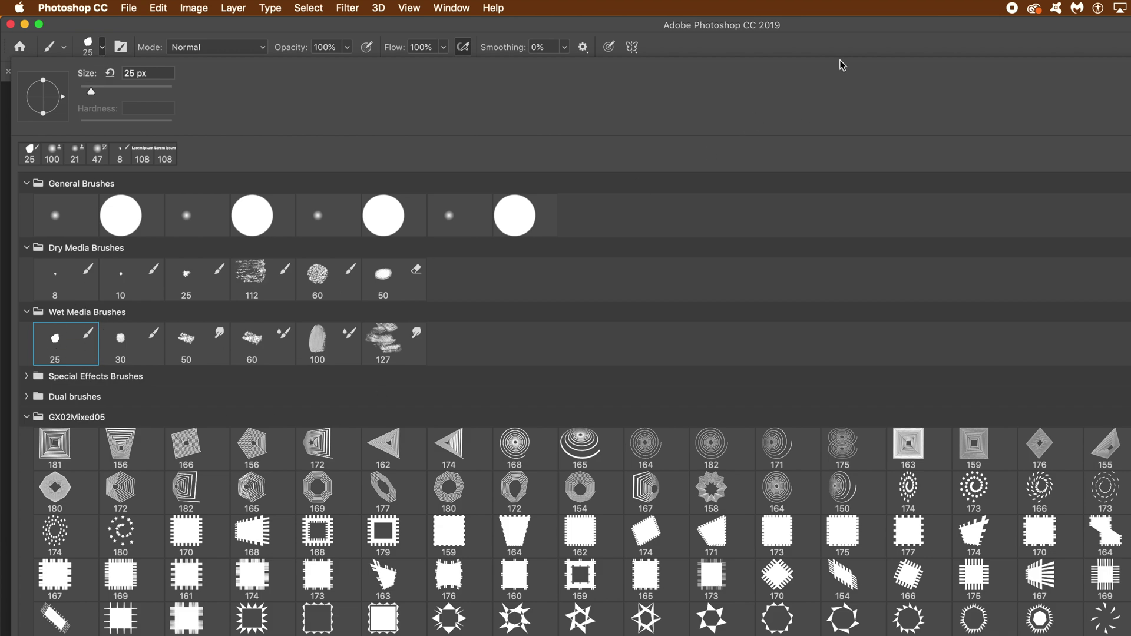
click(816, 52)
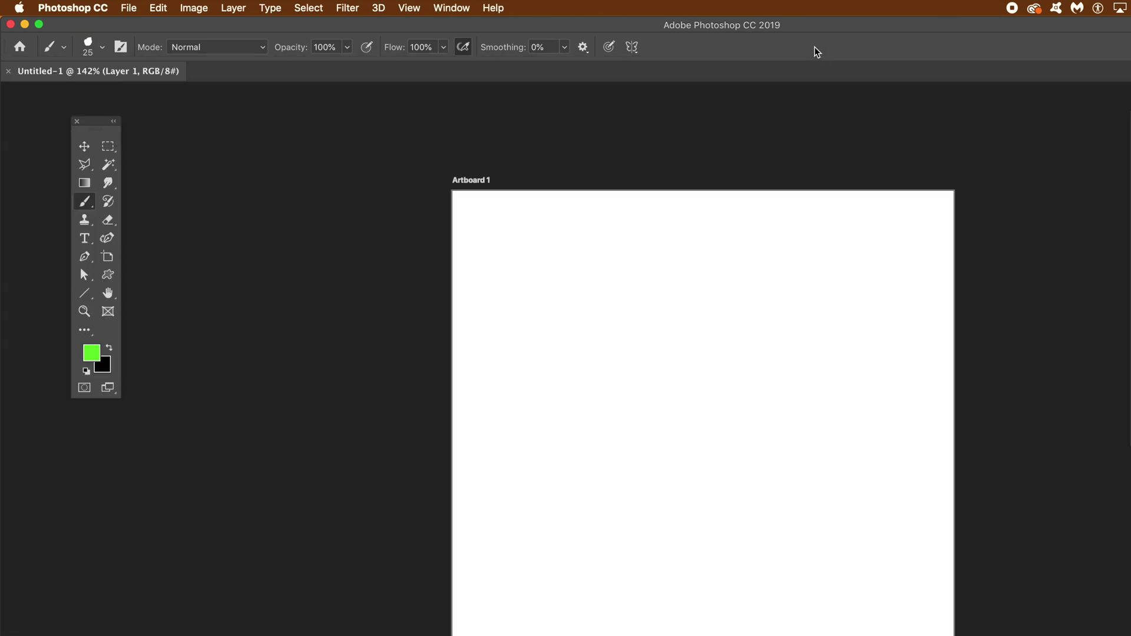
click(632, 47)
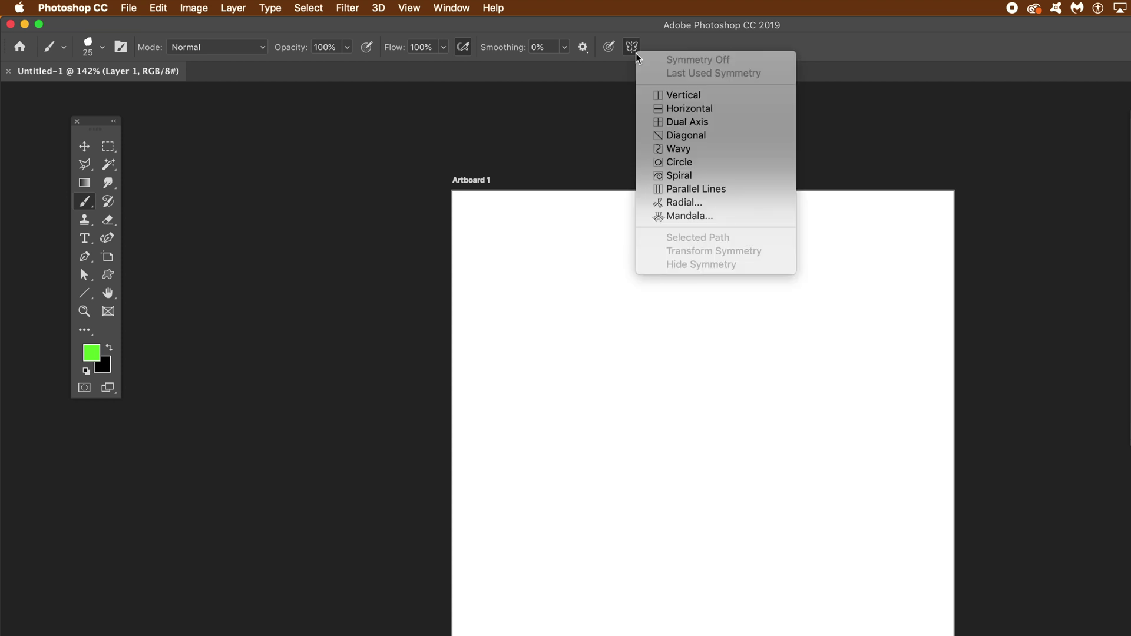
click(703, 217)
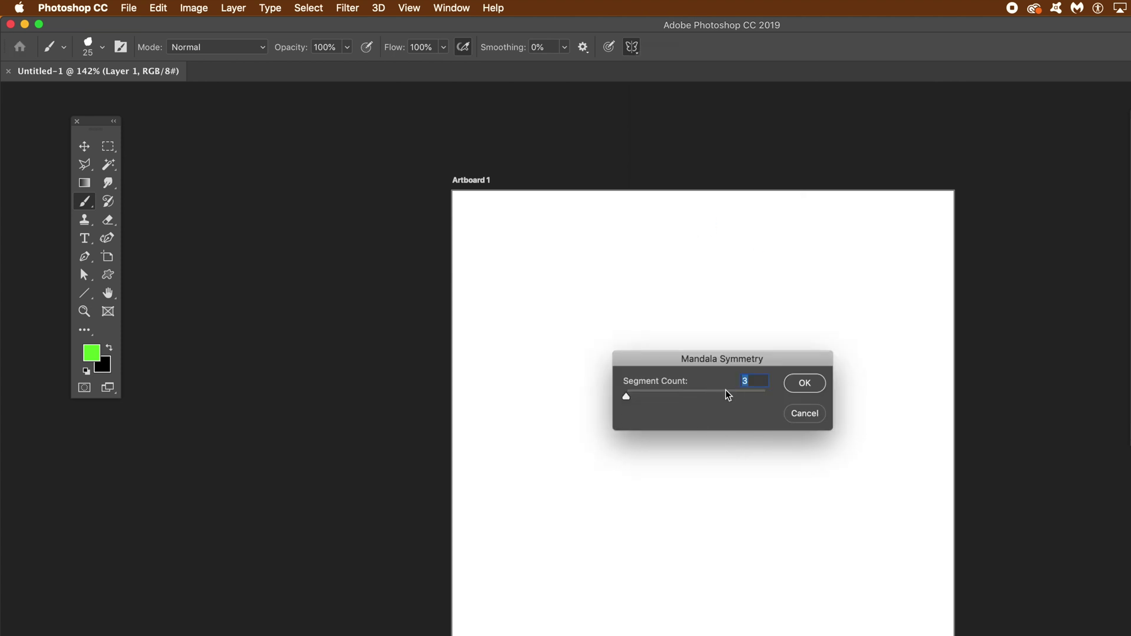
click(804, 383)
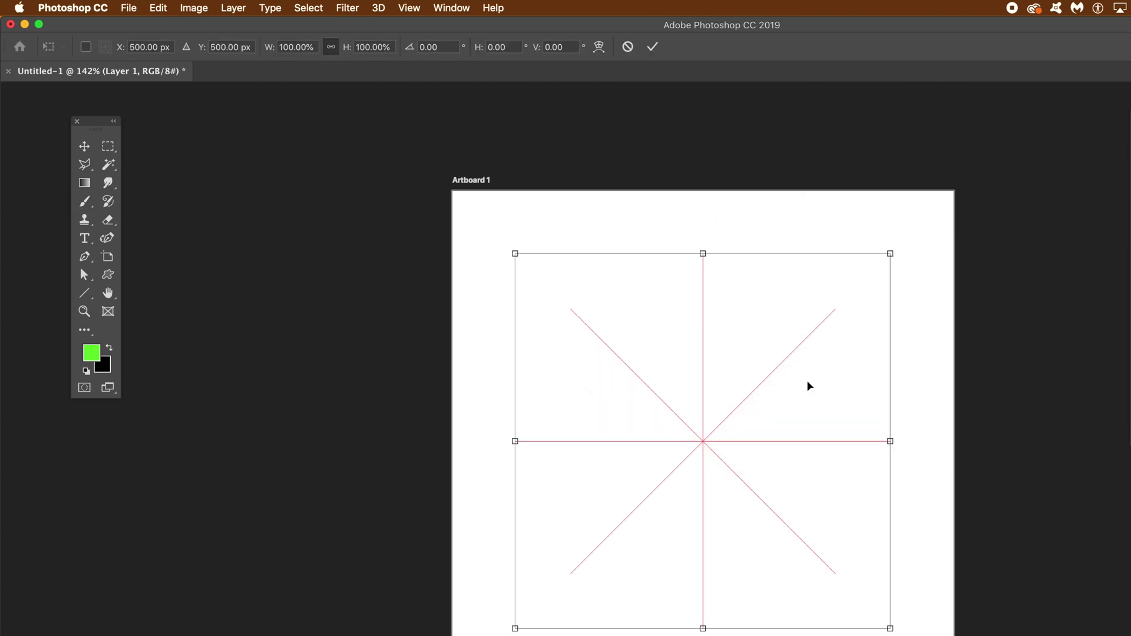
click(653, 48)
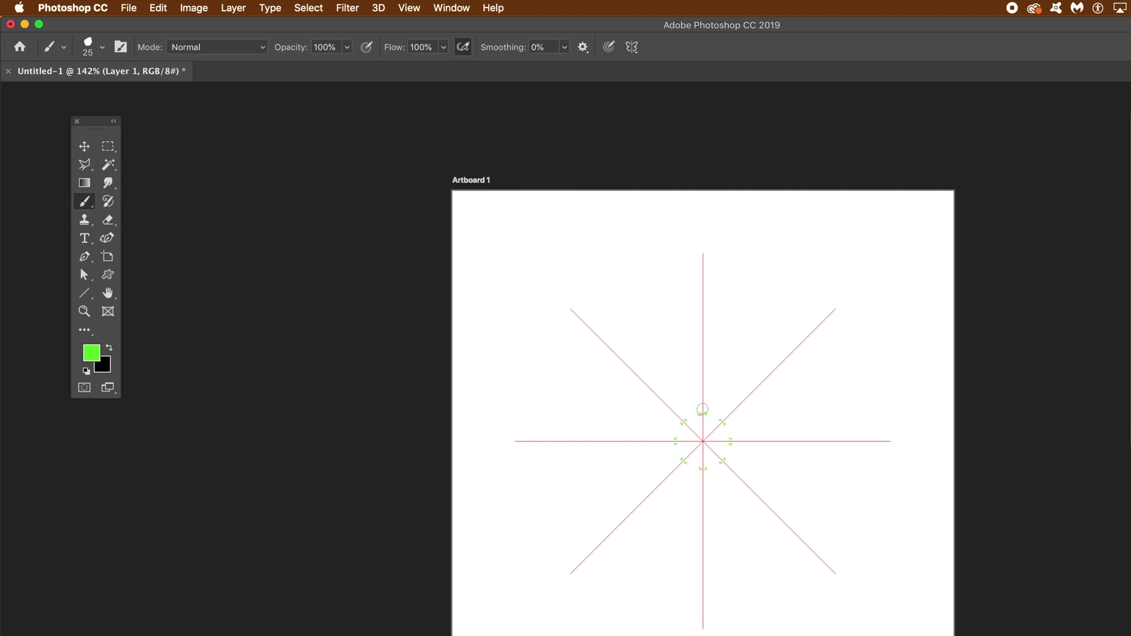
Step: Paint eightfold green petals with leaf curves, spikes, loops and thin outer branches
drag(705, 414, 701, 317)
drag(684, 393, 633, 318)
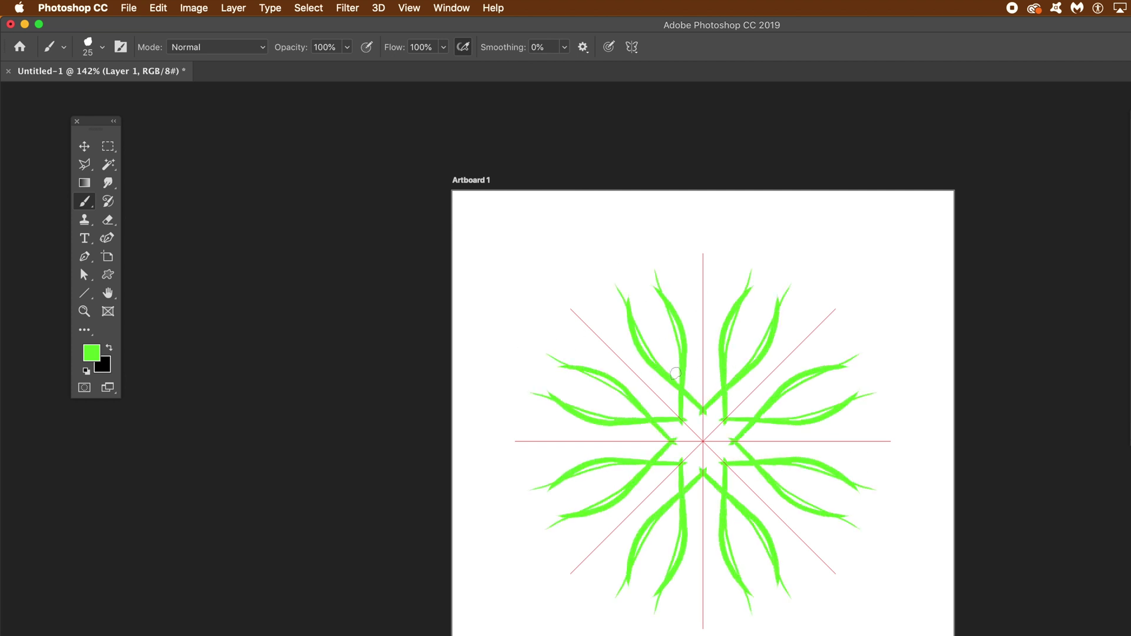
drag(675, 374, 633, 304)
mouse_move(591, 225)
mouse_down()
mouse_move(625, 325)
mouse_move(609, 235)
mouse_up()
drag(566, 206, 607, 260)
mouse_move(647, 311)
mouse_down()
mouse_move(595, 275)
mouse_move(587, 200)
mouse_move(651, 287)
mouse_move(616, 247)
mouse_up()
drag(562, 194, 627, 244)
drag(625, 340, 558, 253)
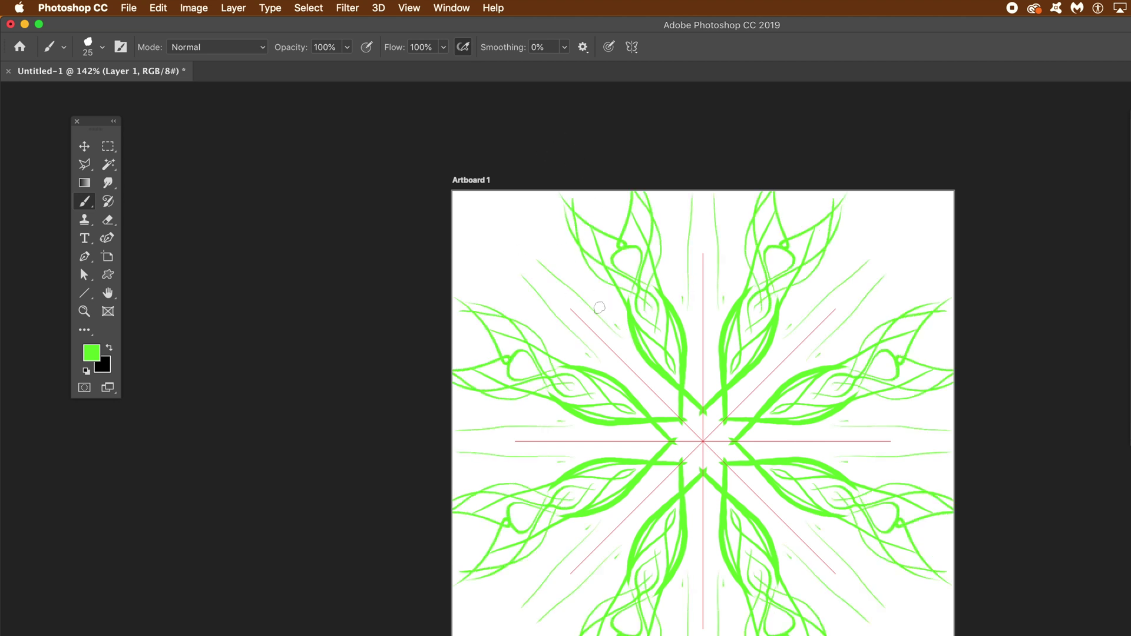
drag(599, 307, 508, 229)
drag(592, 286, 512, 195)
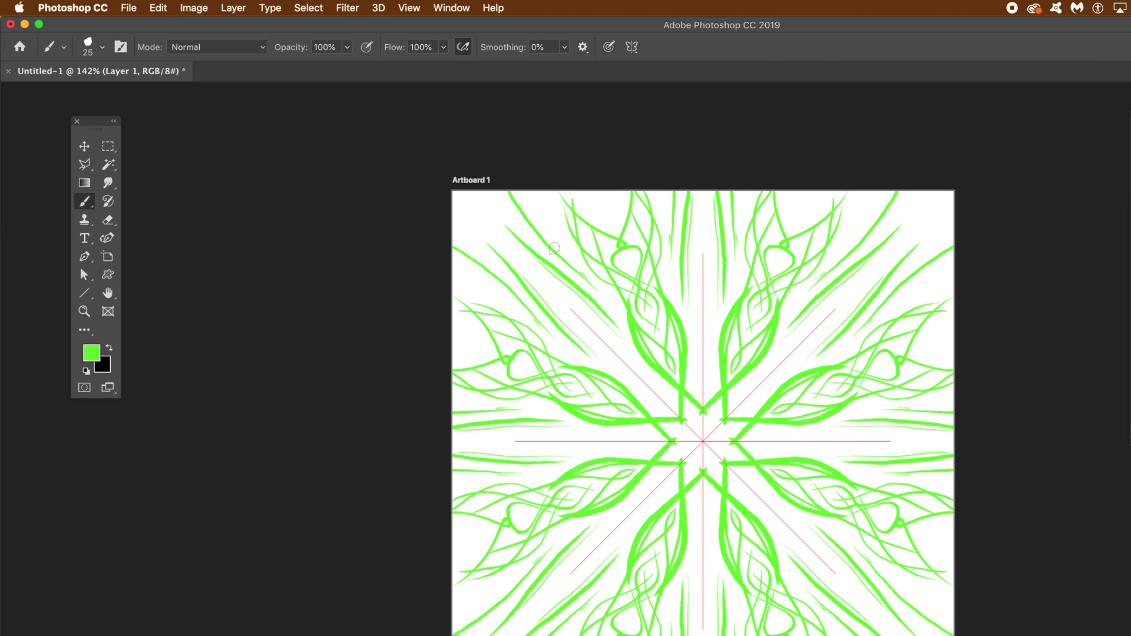
Step: Switch to black and paint mirrored black curves and lines converging at the centre
click(109, 353)
mouse_move(647, 338)
mouse_down()
mouse_move(575, 264)
mouse_move(586, 177)
mouse_up()
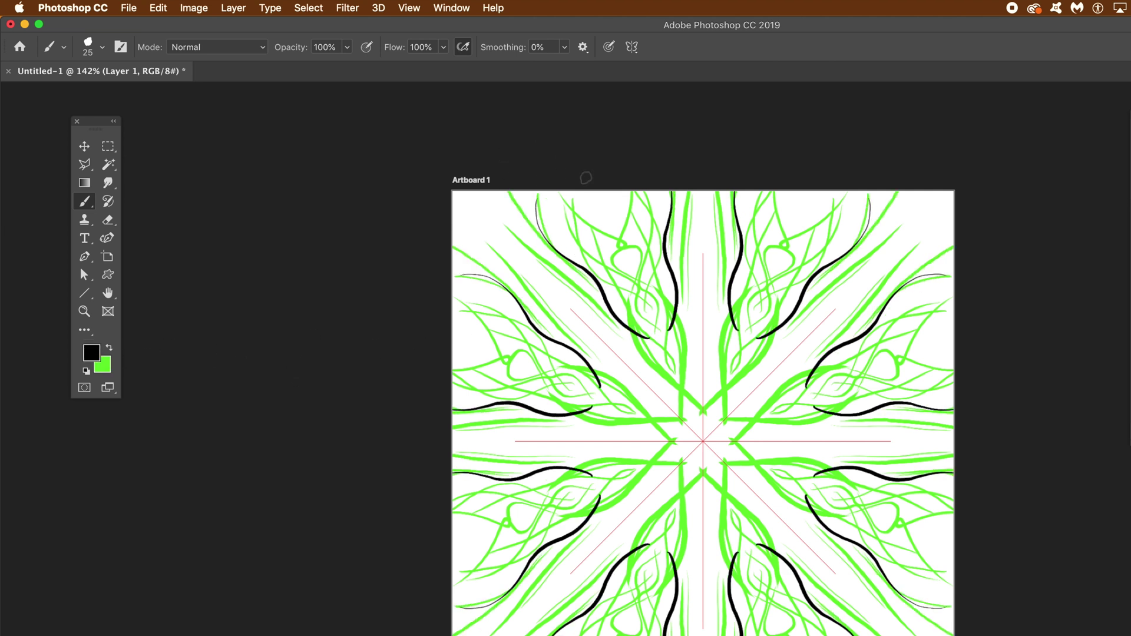
drag(648, 303, 562, 194)
mouse_move(607, 274)
mouse_down()
mouse_move(693, 364)
mouse_move(744, 462)
mouse_up()
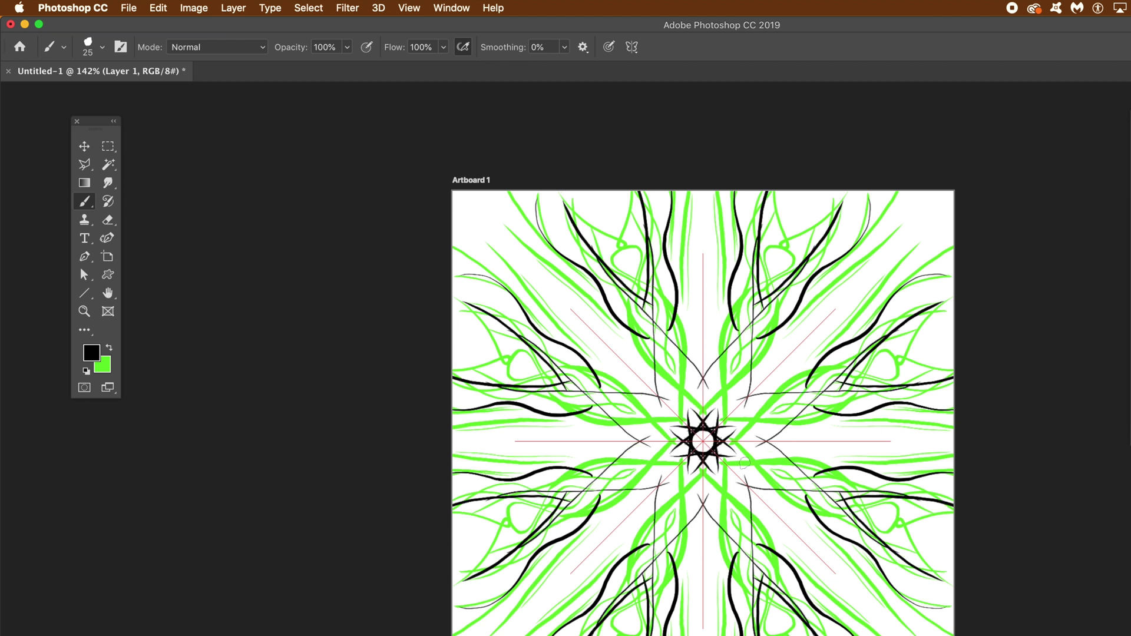
Step: Save the mandala as Pattern 7
click(159, 8)
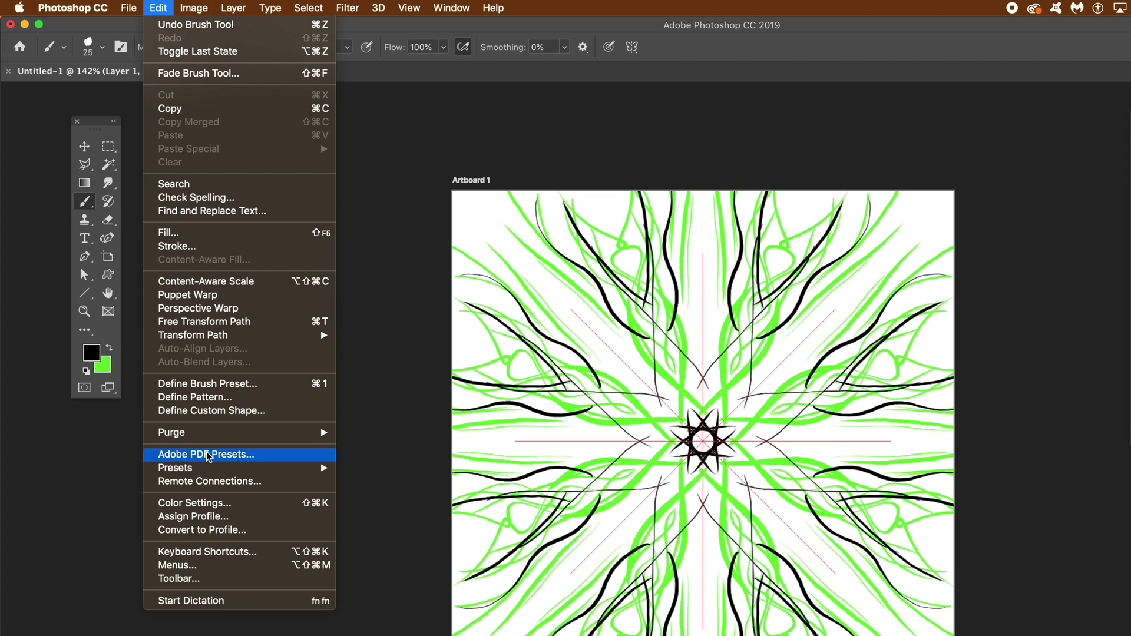
click(232, 398)
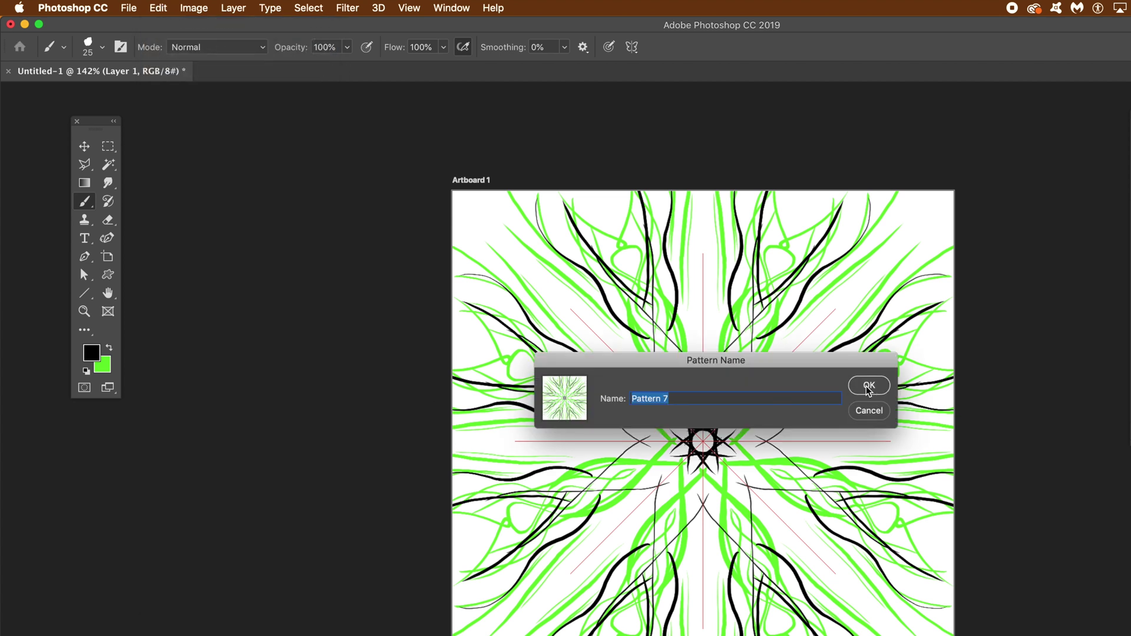
click(868, 386)
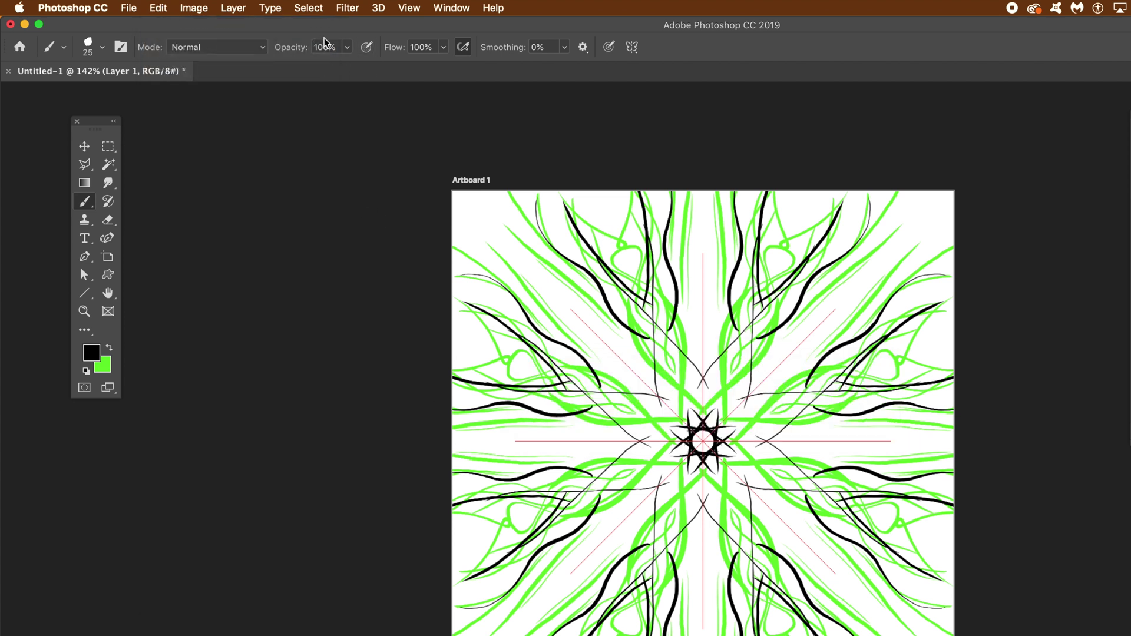
Step: Offset the image -200 px horizontally and +200 px vertically with Wrap Around
click(347, 8)
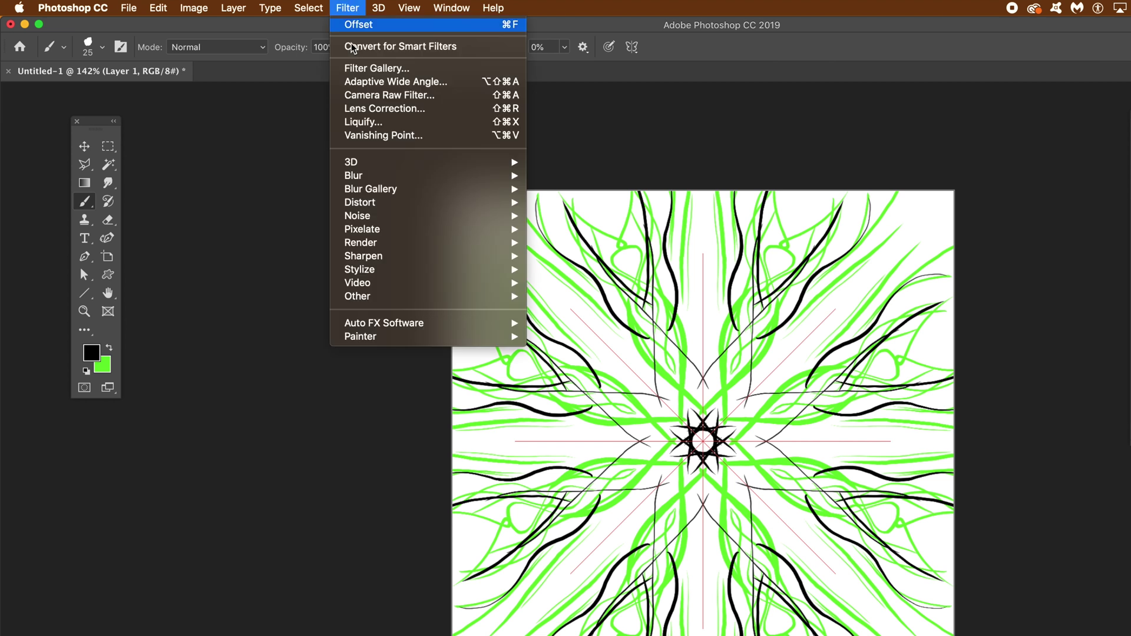
mouse_move(383, 300)
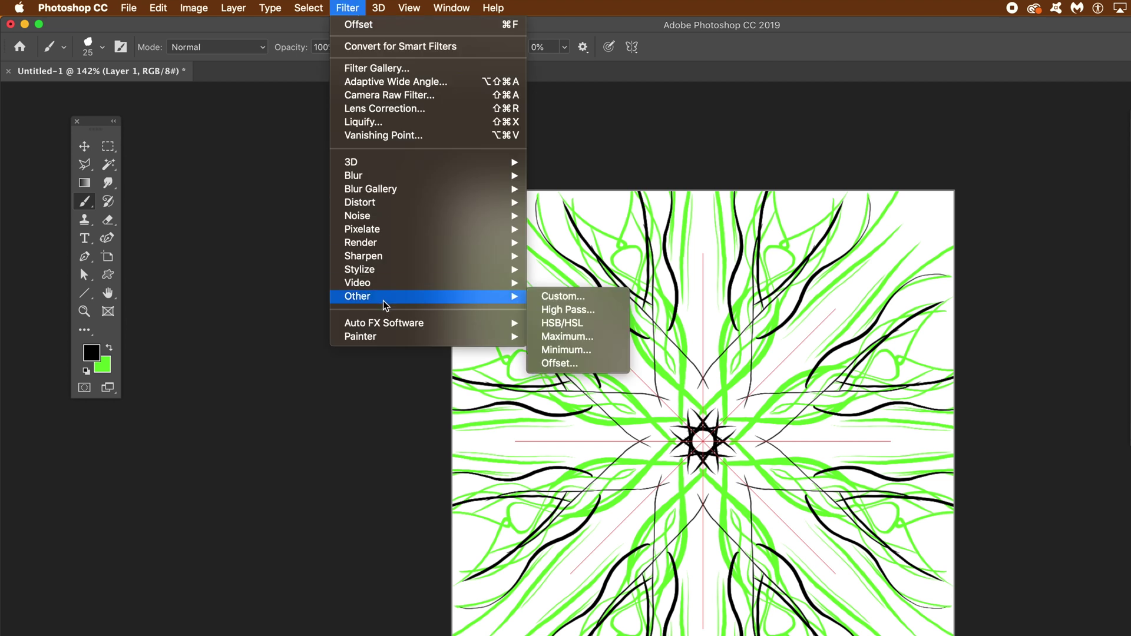
click(566, 367)
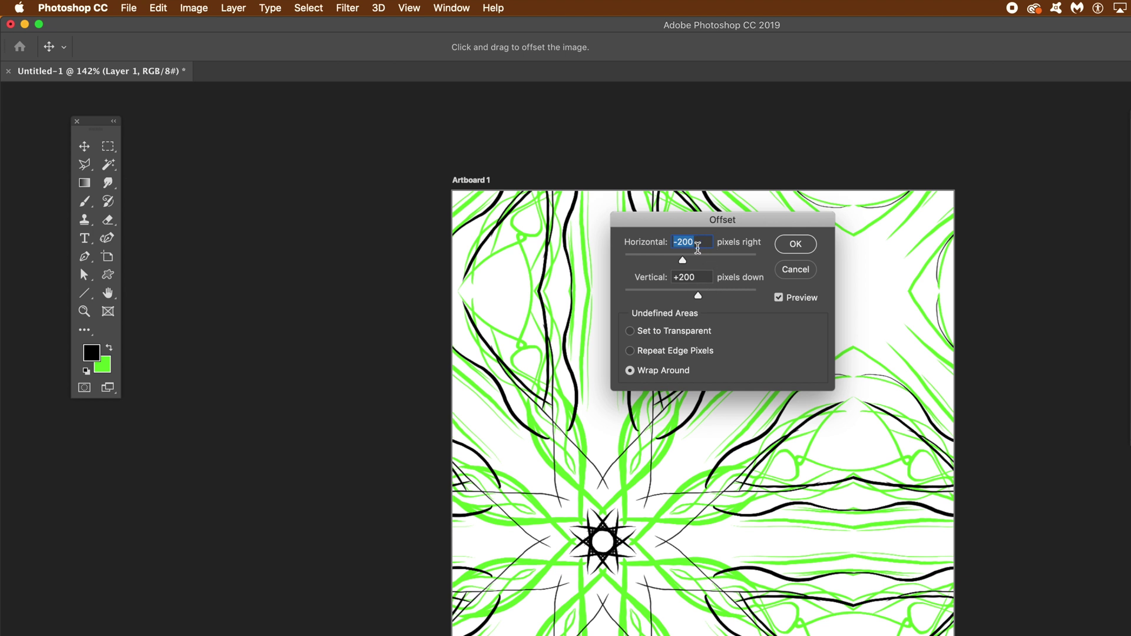
click(798, 244)
click(805, 247)
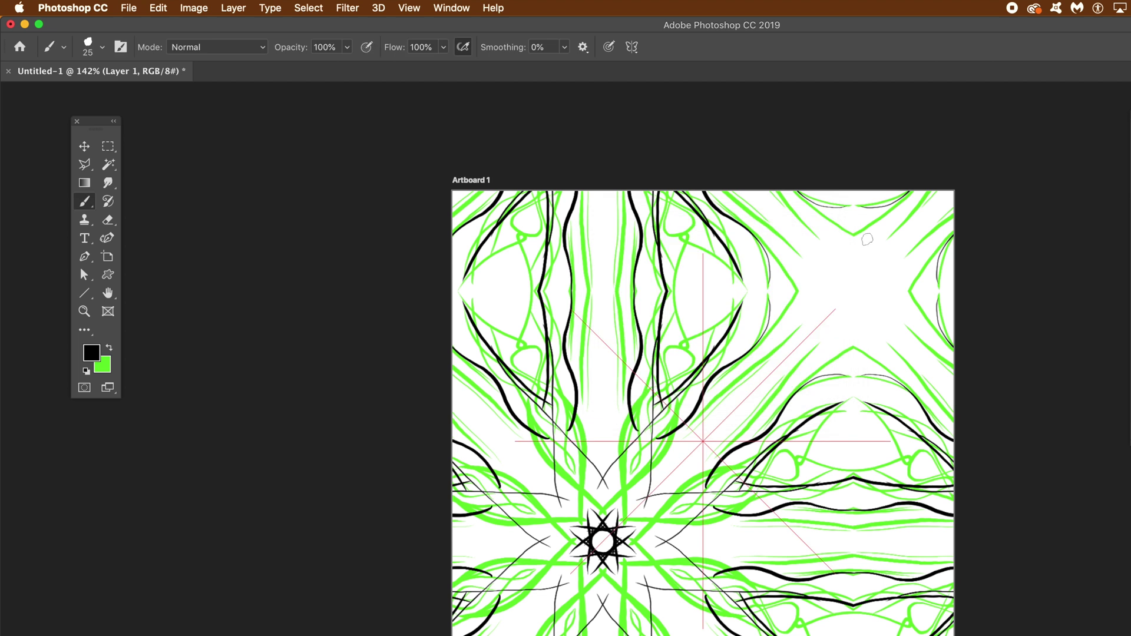
Step: Save the shifted image as Pattern 8
click(157, 7)
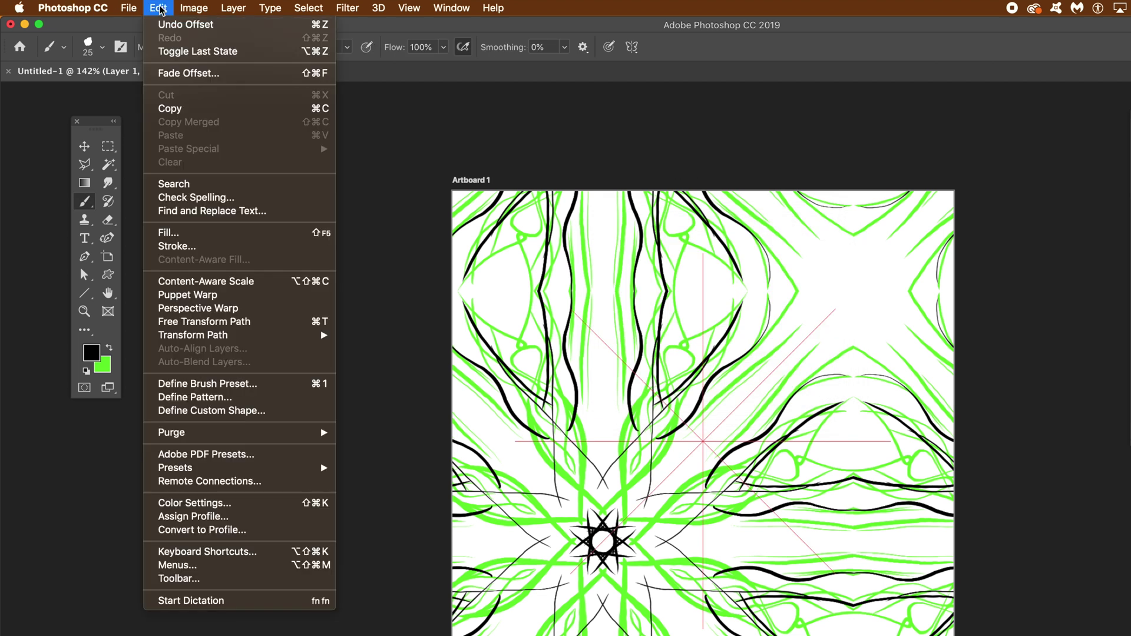
click(230, 398)
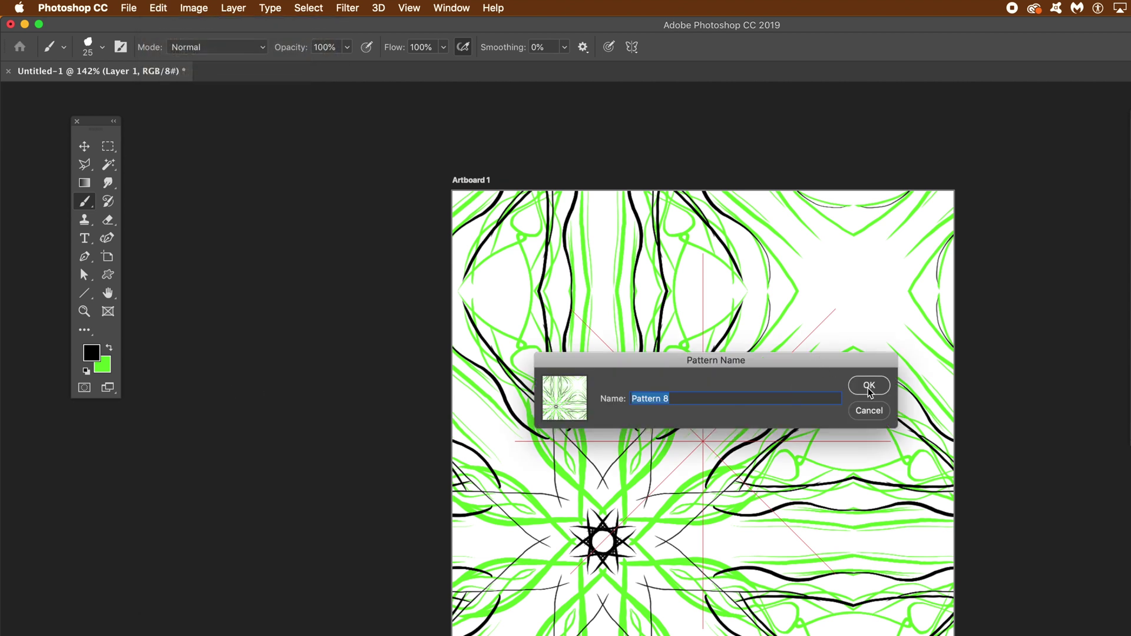
click(869, 385)
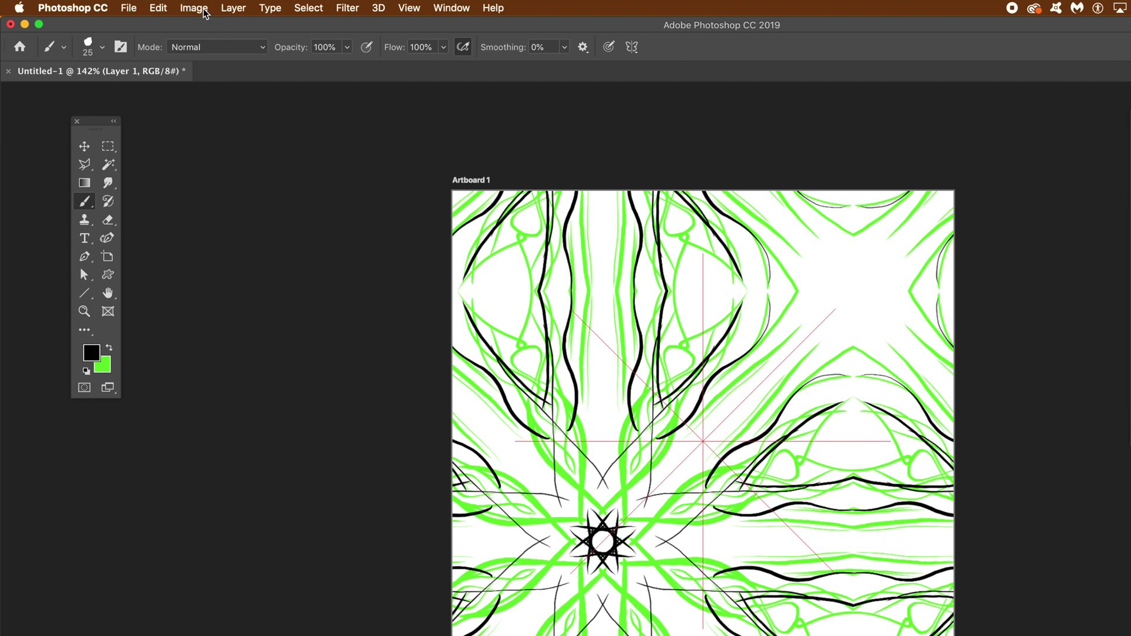
Step: Add a Pattern Fill 1 layer tiling the mandala pattern at 25% scale
click(234, 9)
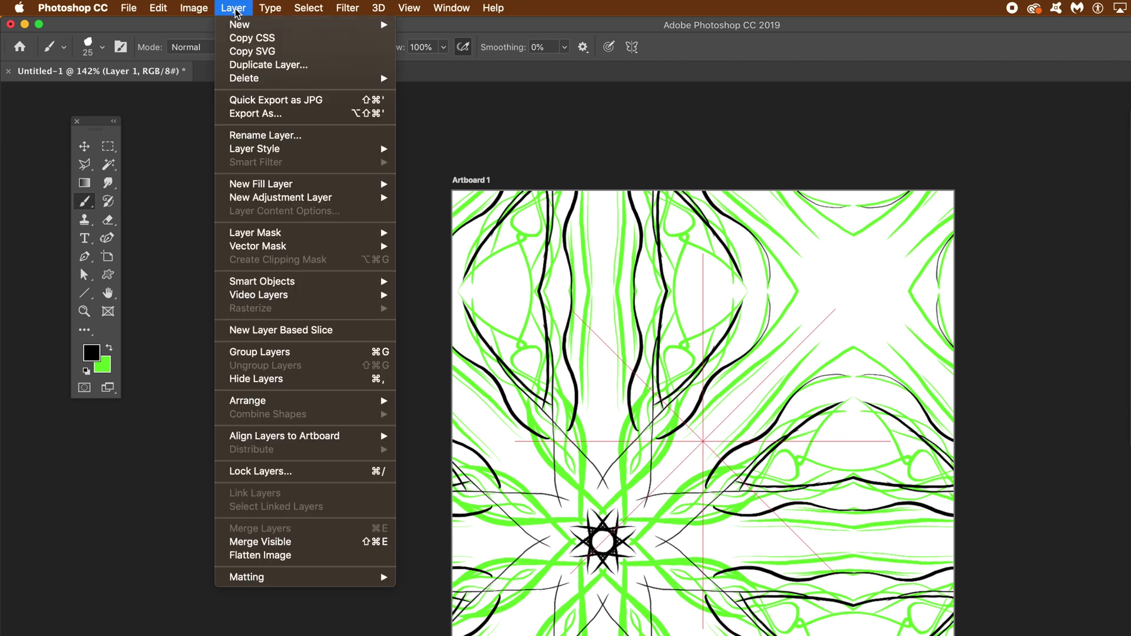
mouse_move(260, 188)
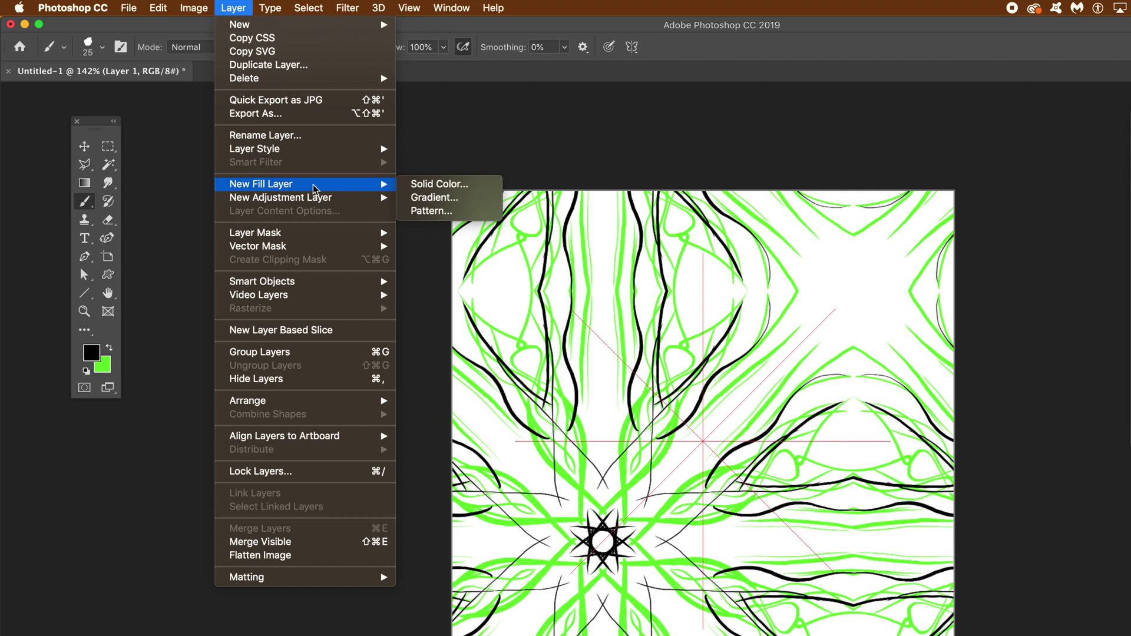
click(437, 211)
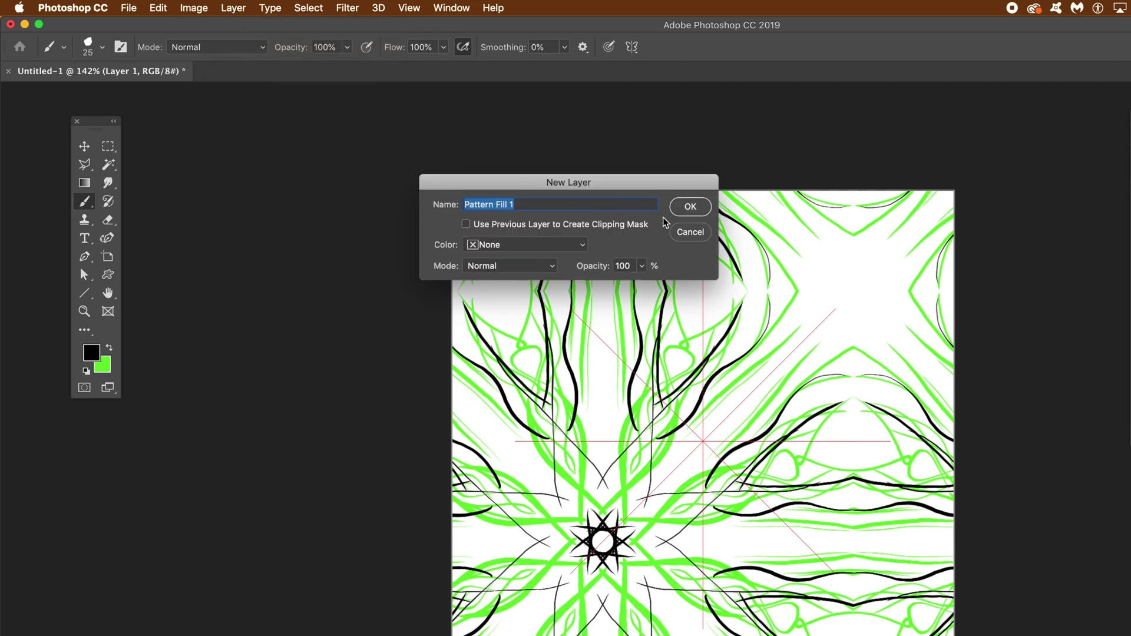
click(690, 207)
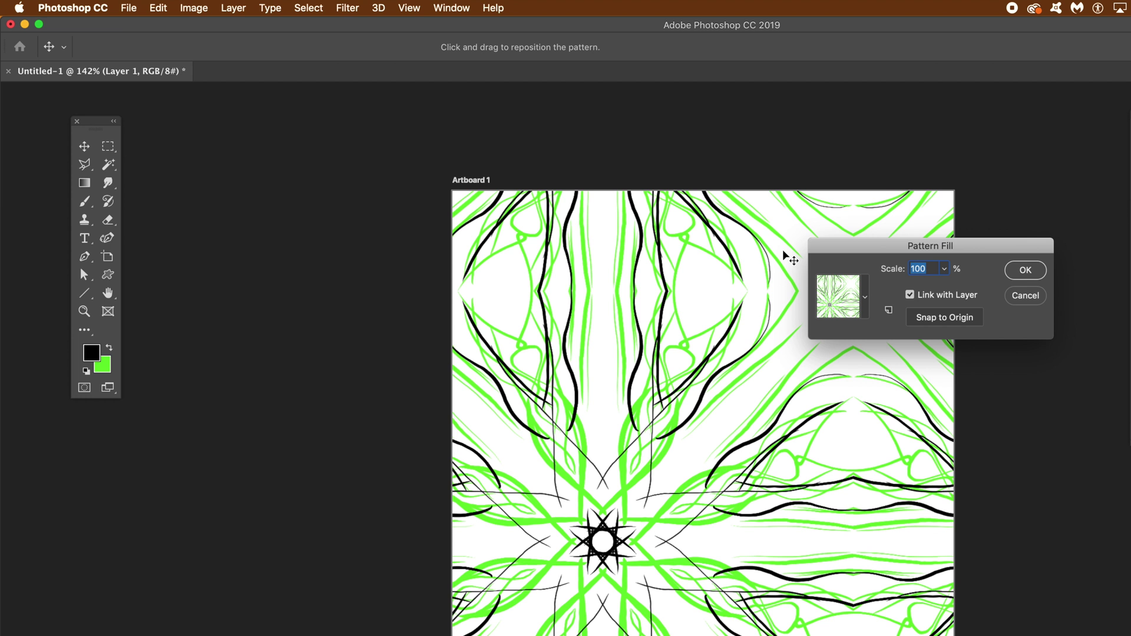
text(50)
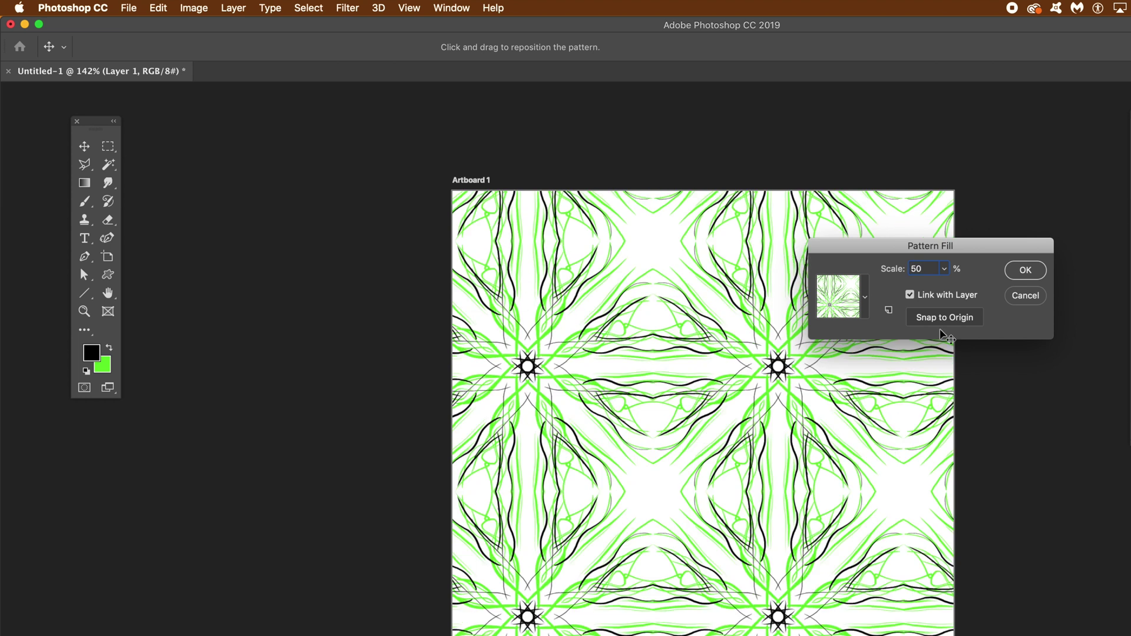
key(BackSpace)
key(BackSpace)
text(25)
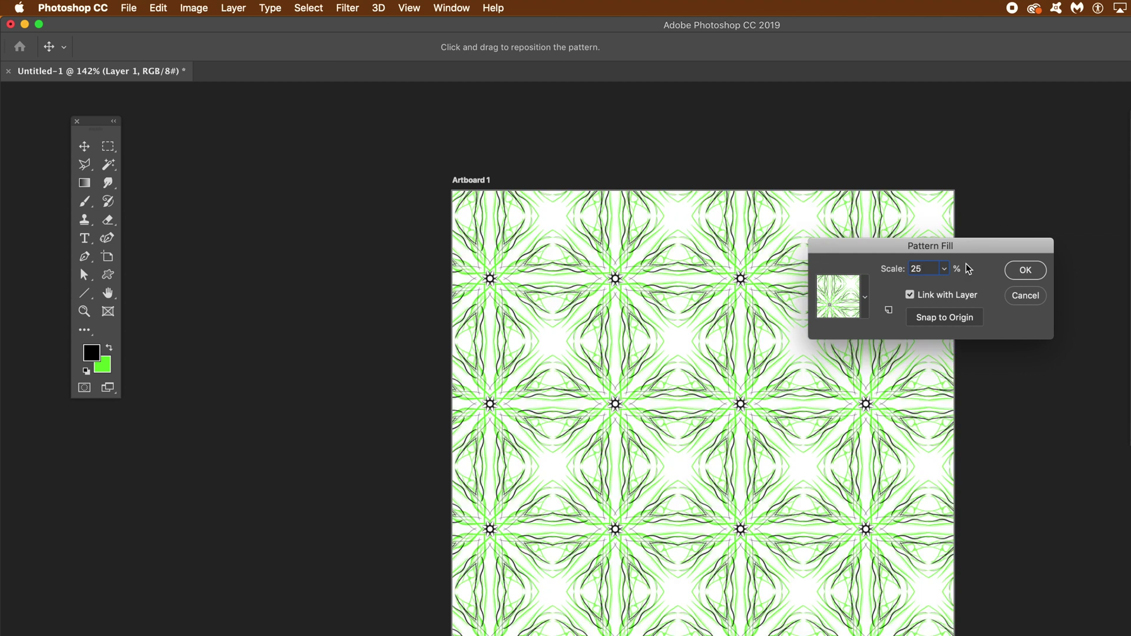
click(1026, 271)
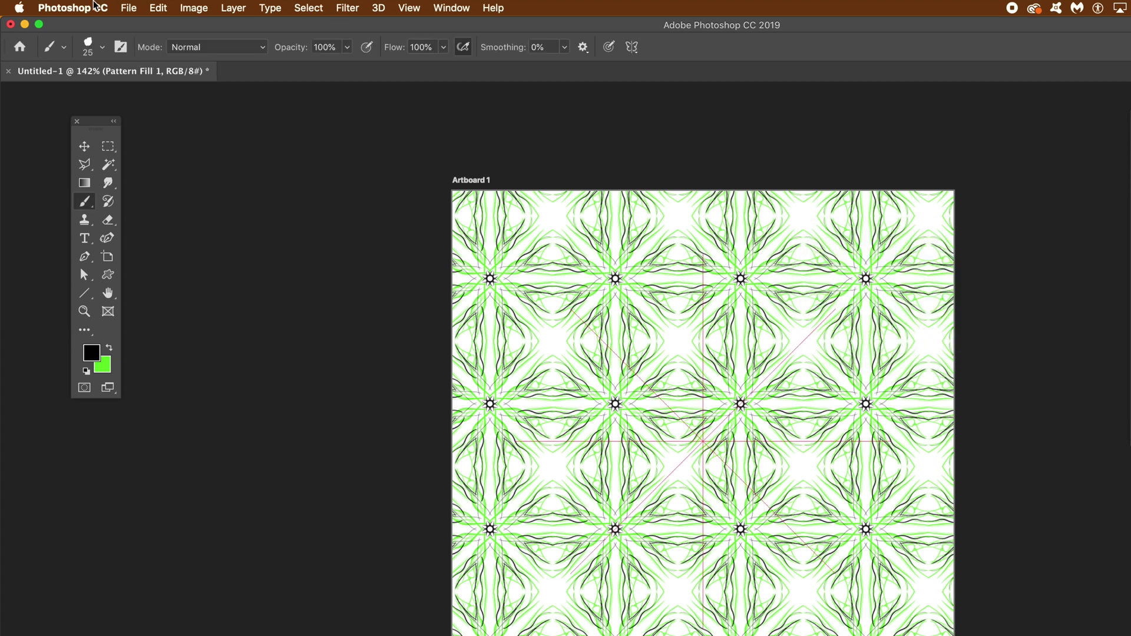
Step: Flatten the image and set the background colour to red (ed2f4f)
click(233, 9)
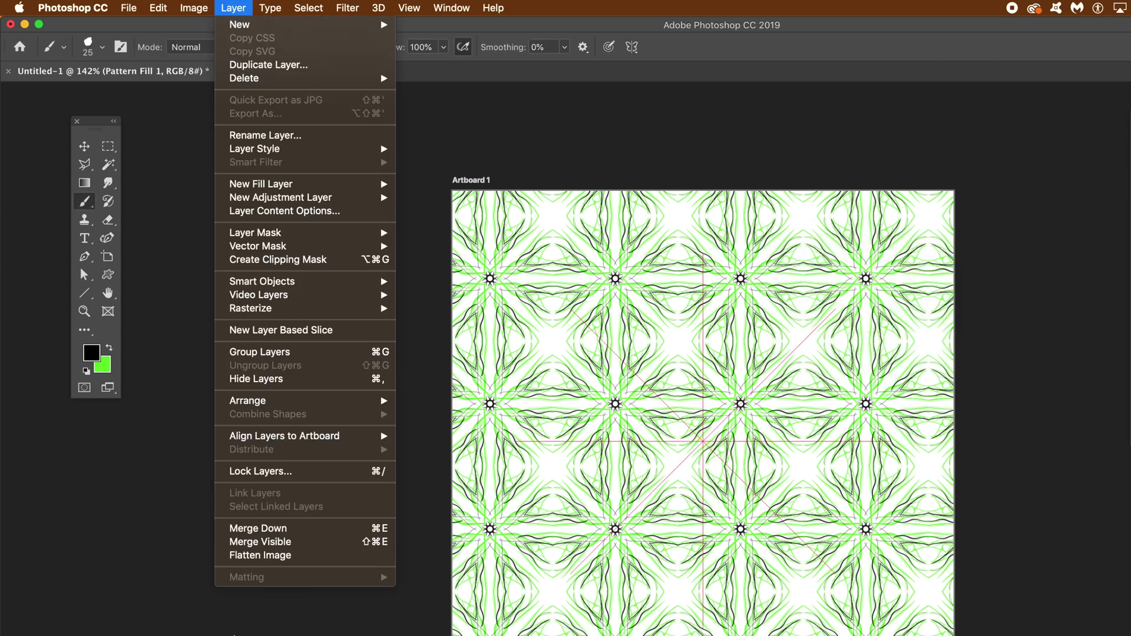
click(285, 556)
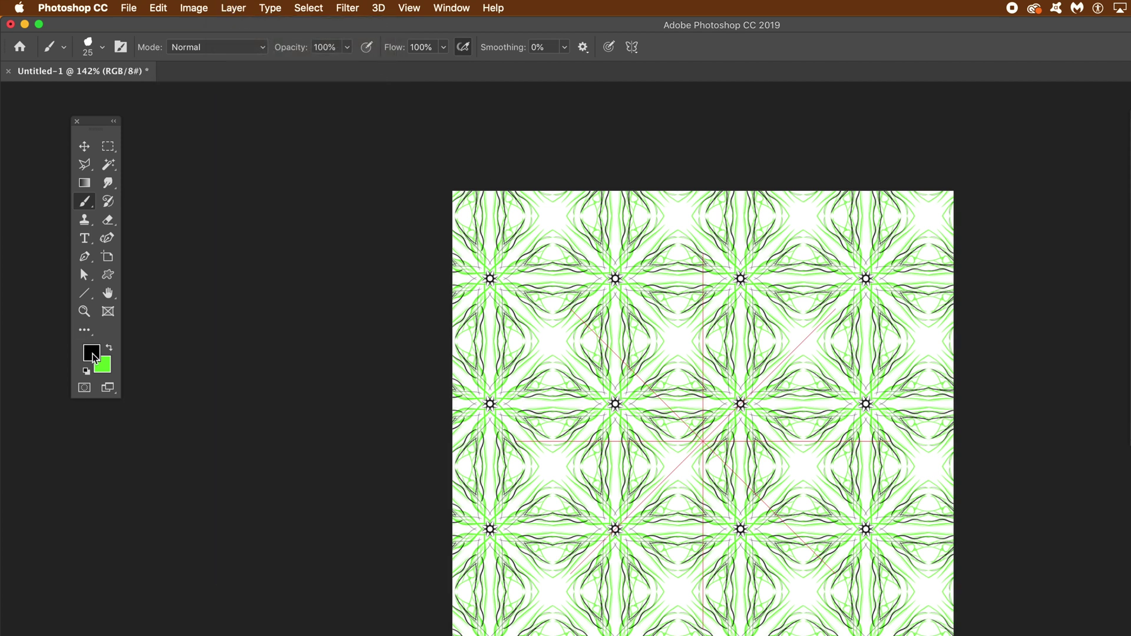
click(113, 369)
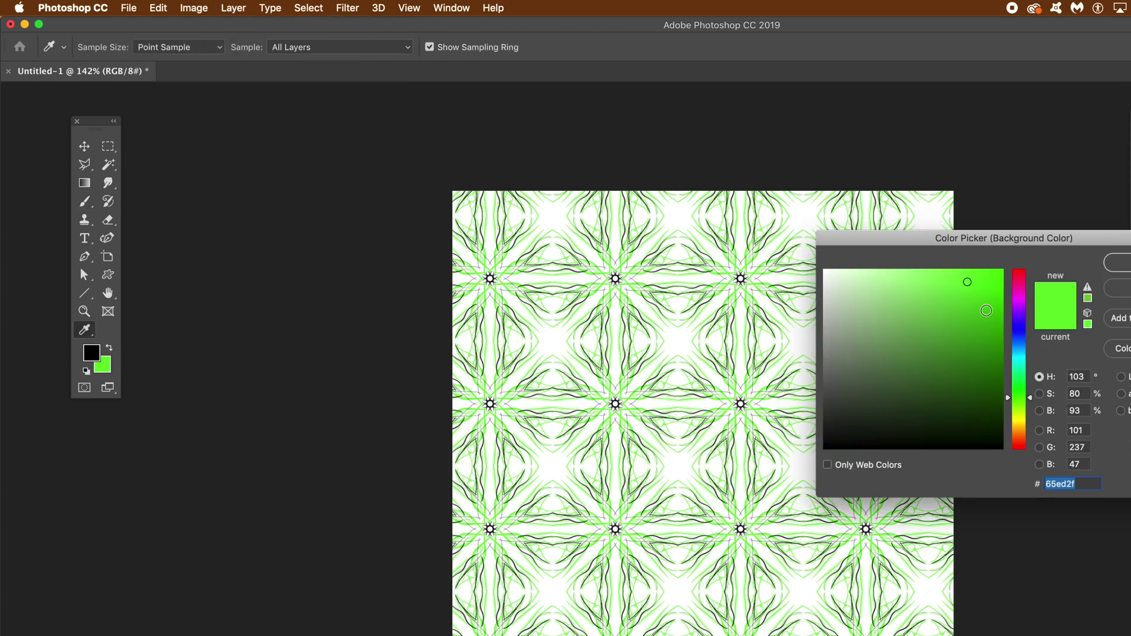
drag(1017, 312, 1023, 278)
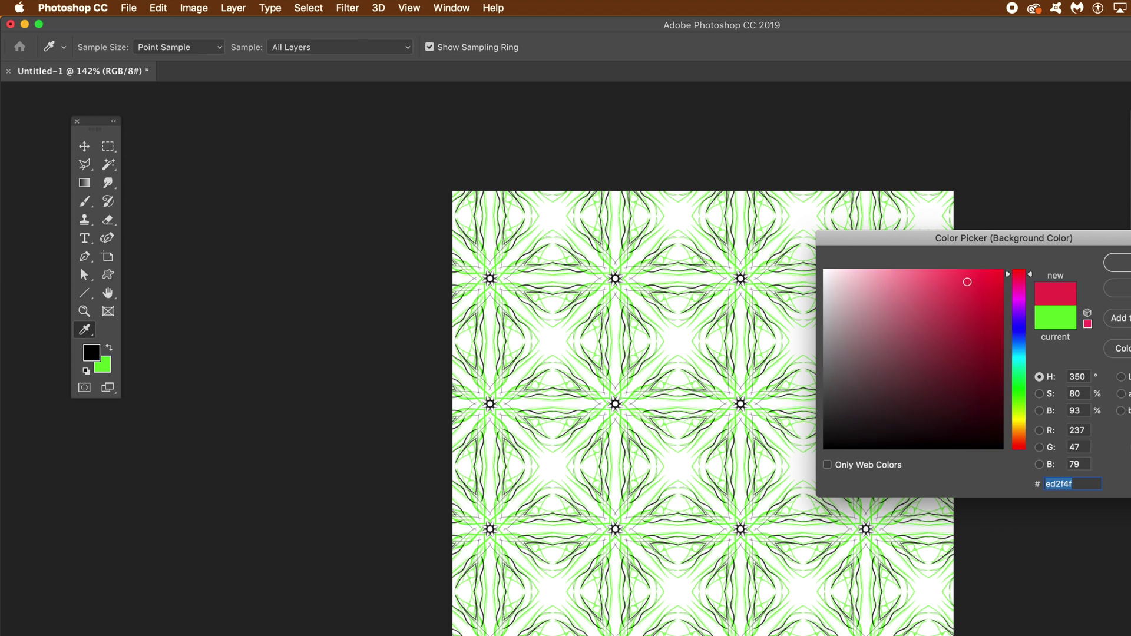
click(1118, 262)
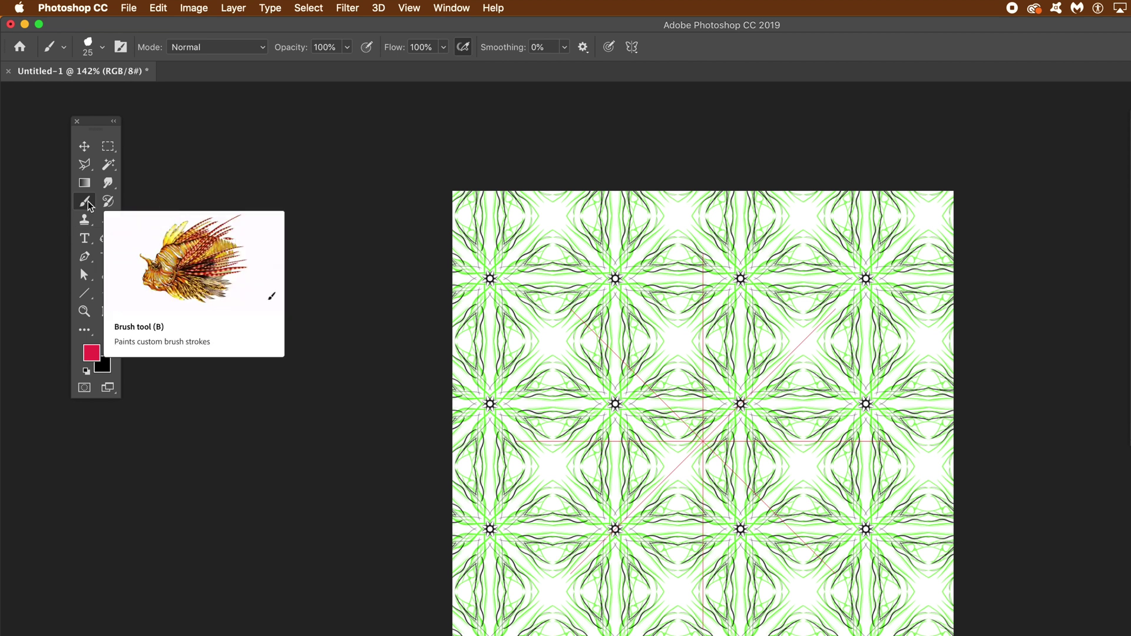
Step: Turn on an 8-segment Mandala symmetry guide for the brush and commit it
click(632, 48)
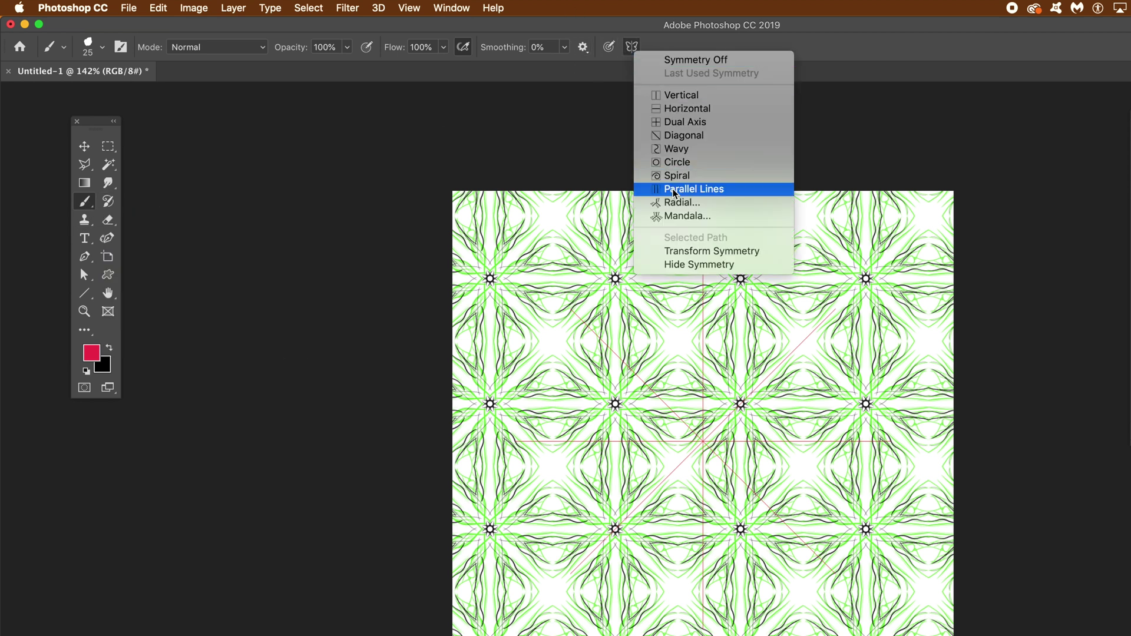
click(691, 217)
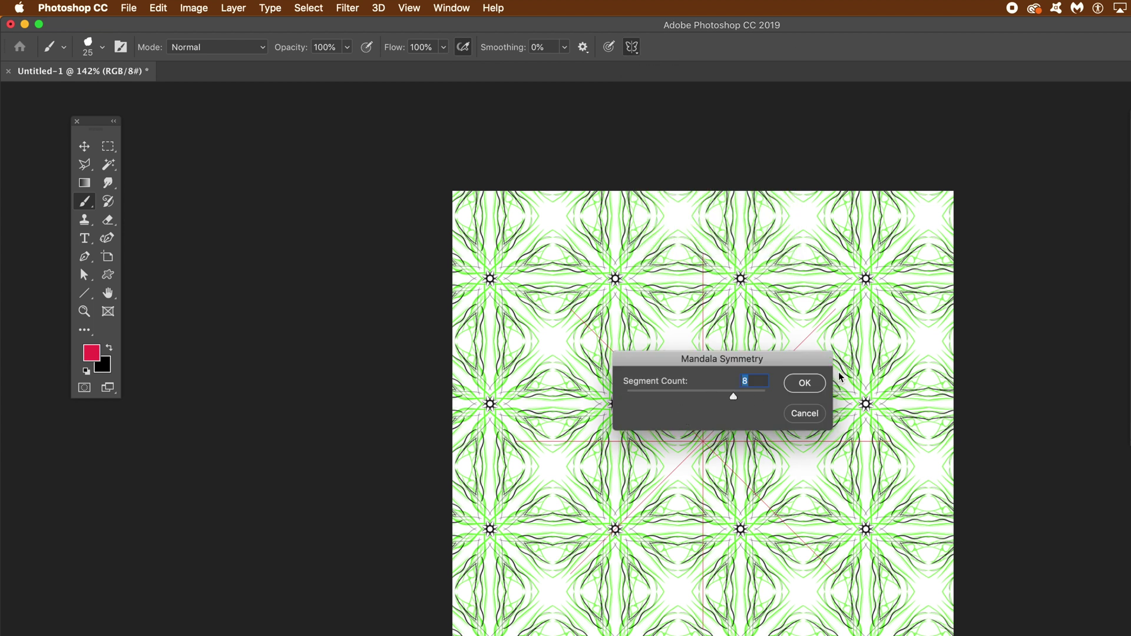
click(817, 384)
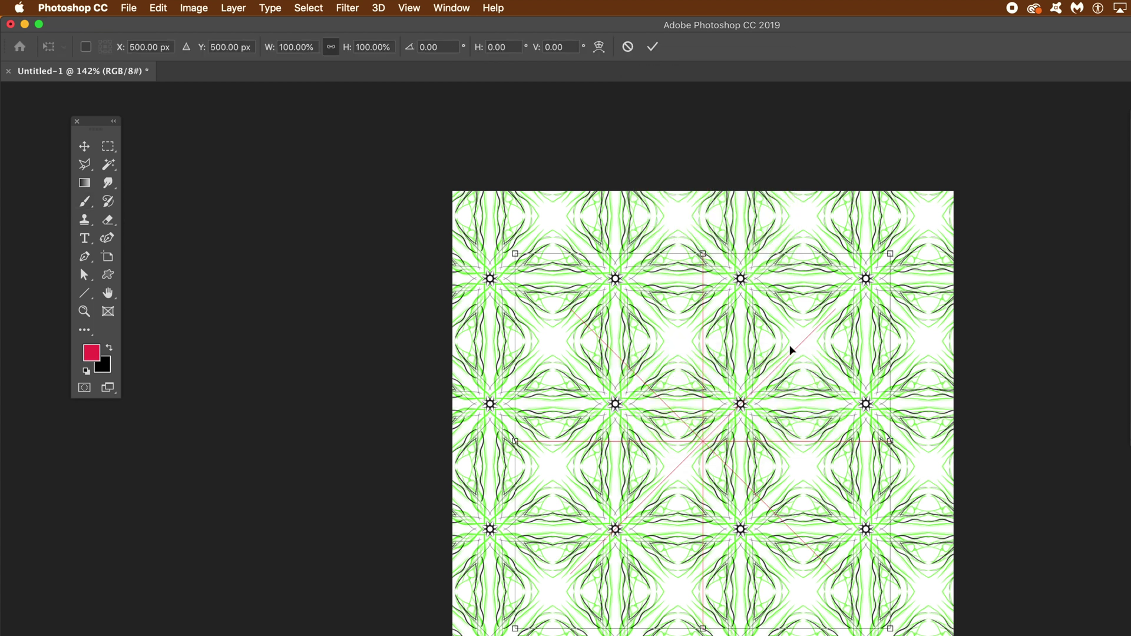
click(649, 51)
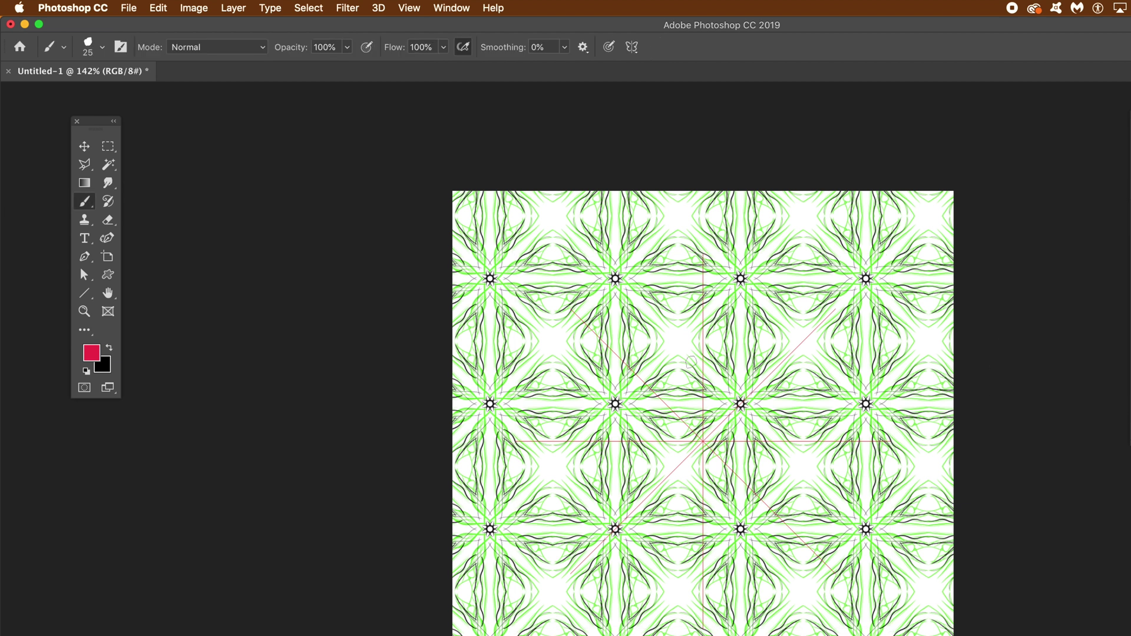
Step: Paint eightfold red petals, S-shaped accents and a red circle around the centre
mouse_move(677, 391)
mouse_down()
mouse_move(686, 365)
mouse_move(665, 214)
mouse_up()
drag(672, 315, 663, 289)
mouse_move(613, 262)
mouse_down()
mouse_move(675, 356)
mouse_move(636, 276)
mouse_move(573, 217)
mouse_up()
mouse_move(571, 262)
mouse_down()
mouse_move(521, 212)
mouse_move(539, 236)
mouse_up()
drag(663, 217, 660, 259)
drag(680, 371, 612, 265)
drag(702, 417, 591, 409)
mouse_move(524, 377)
mouse_down()
mouse_move(494, 368)
mouse_move(489, 380)
mouse_move(486, 359)
mouse_up()
Step: Switch to black and add mirrored black leaf outlines, hatch lines and arcs
click(109, 348)
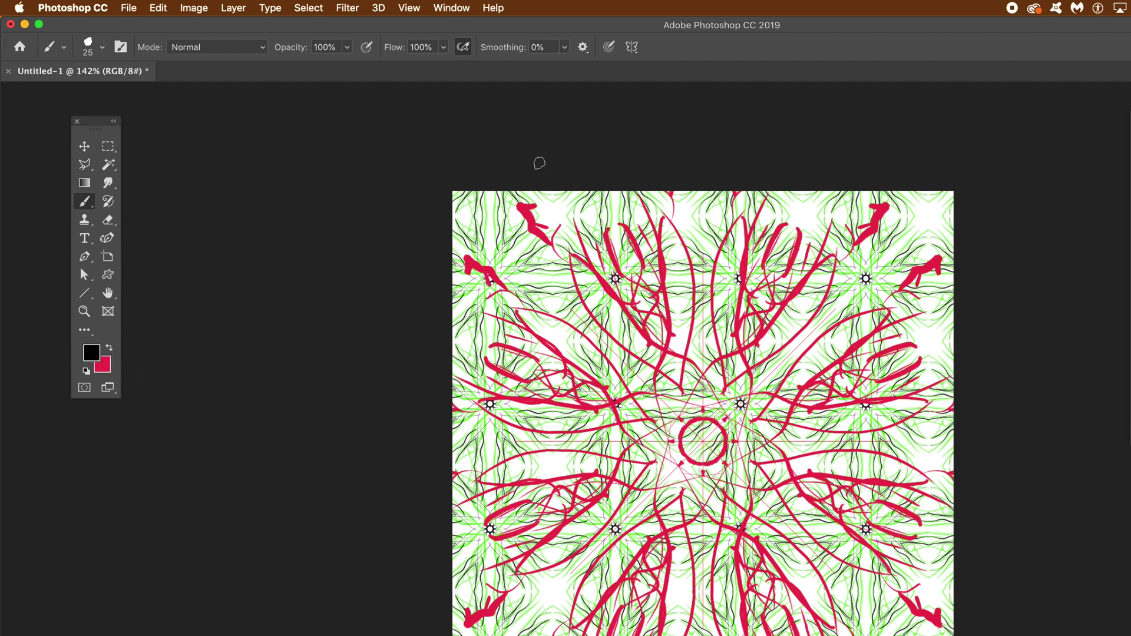
mouse_move(618, 356)
mouse_down()
mouse_move(545, 283)
mouse_move(621, 333)
mouse_move(621, 352)
mouse_up()
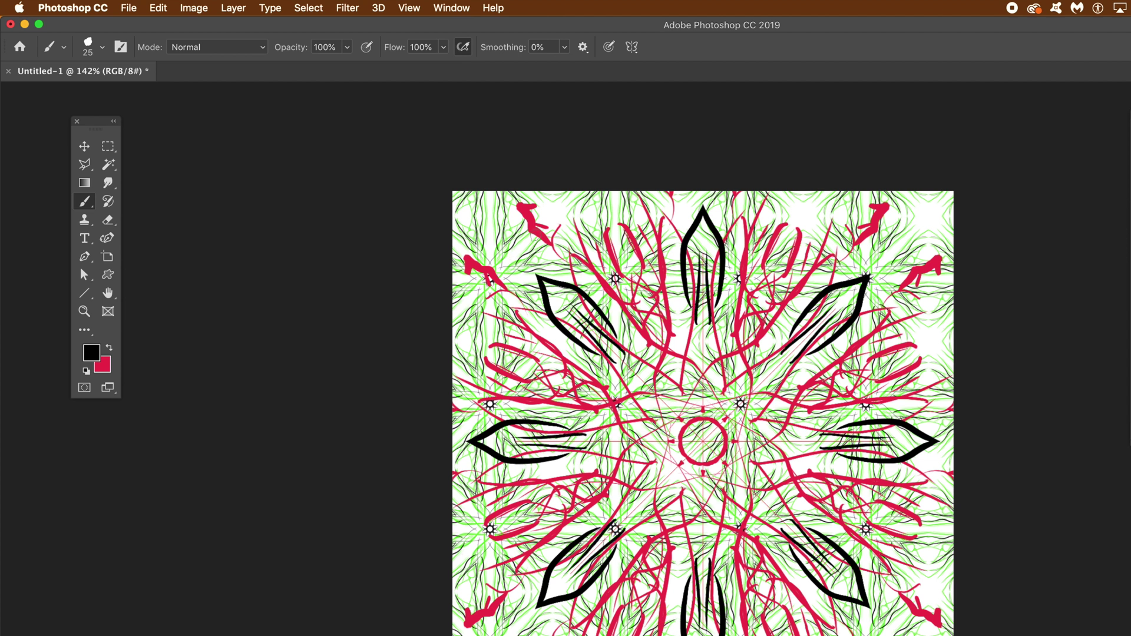
drag(574, 260, 529, 237)
drag(625, 264, 563, 197)
drag(610, 243, 607, 312)
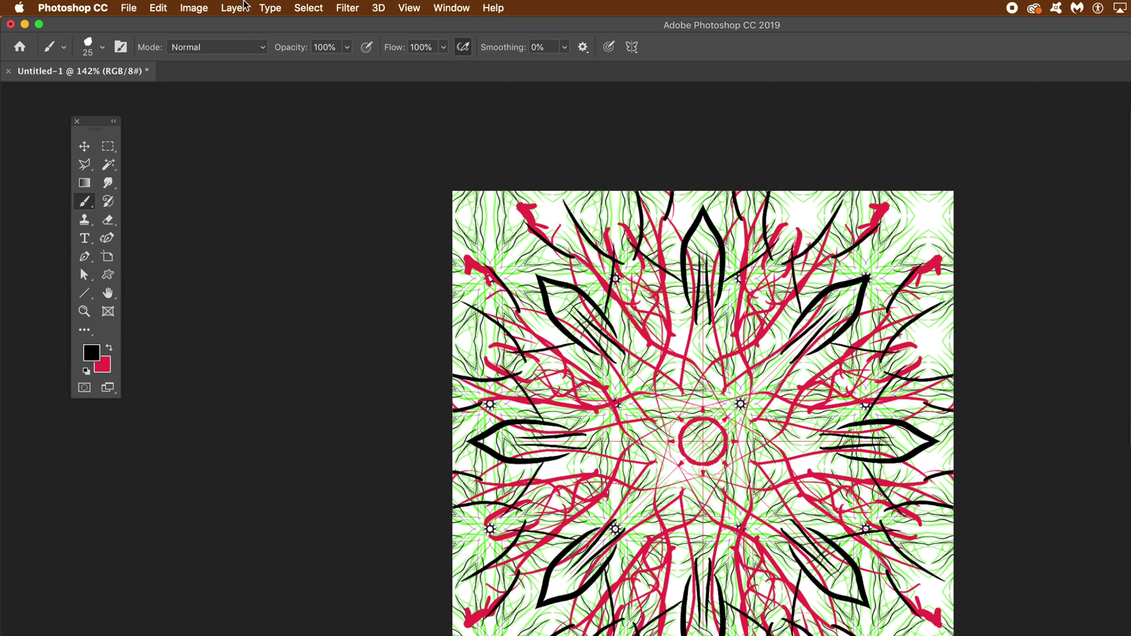
click(153, 10)
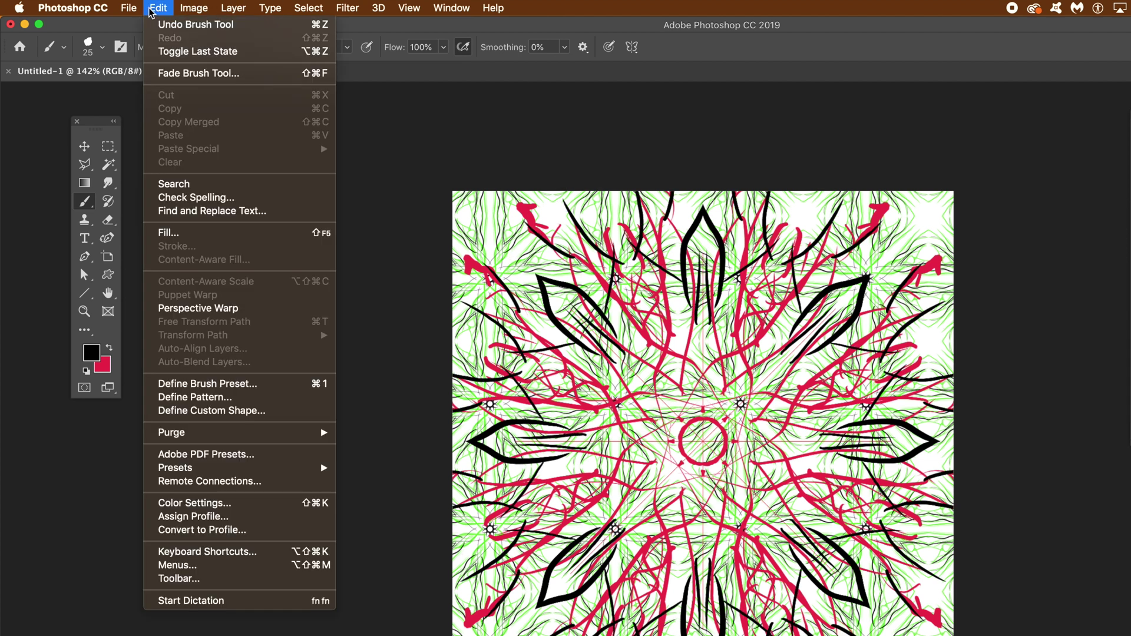
Step: Save the mandala as Pattern 9, then wrap-offset it -300 px horizontally and 300 px vertically
click(224, 405)
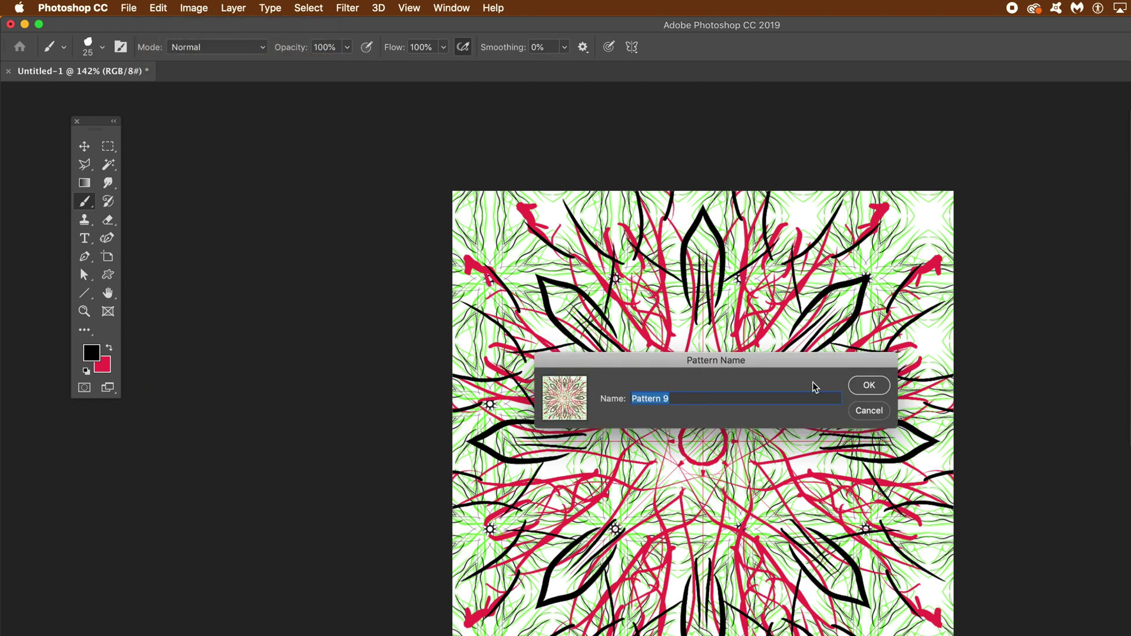
click(870, 385)
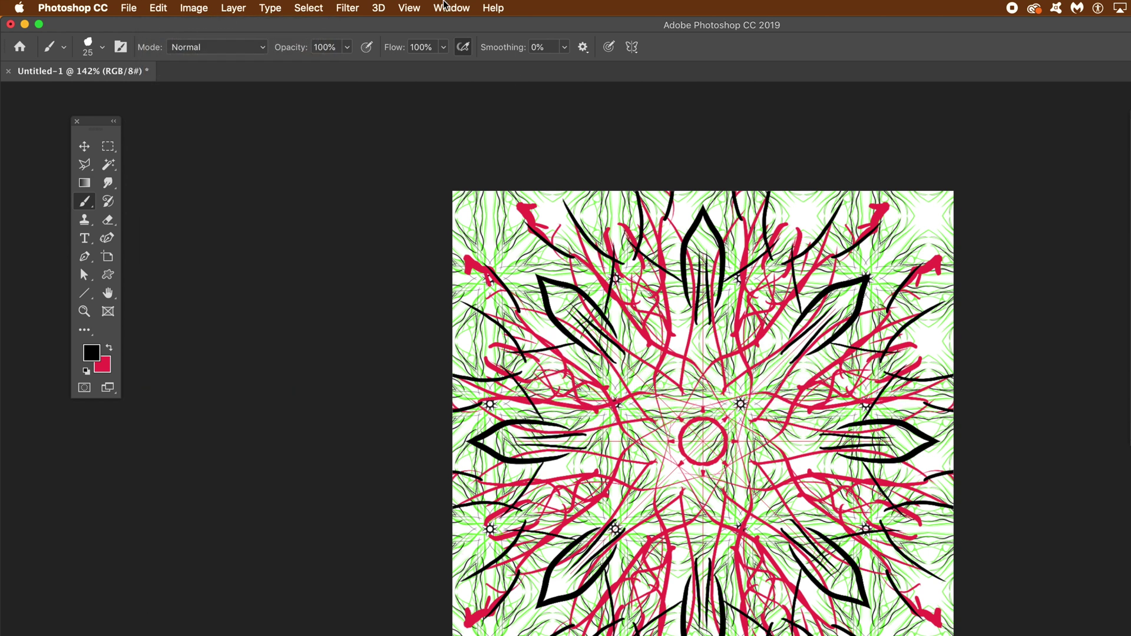
click(348, 9)
mouse_move(367, 301)
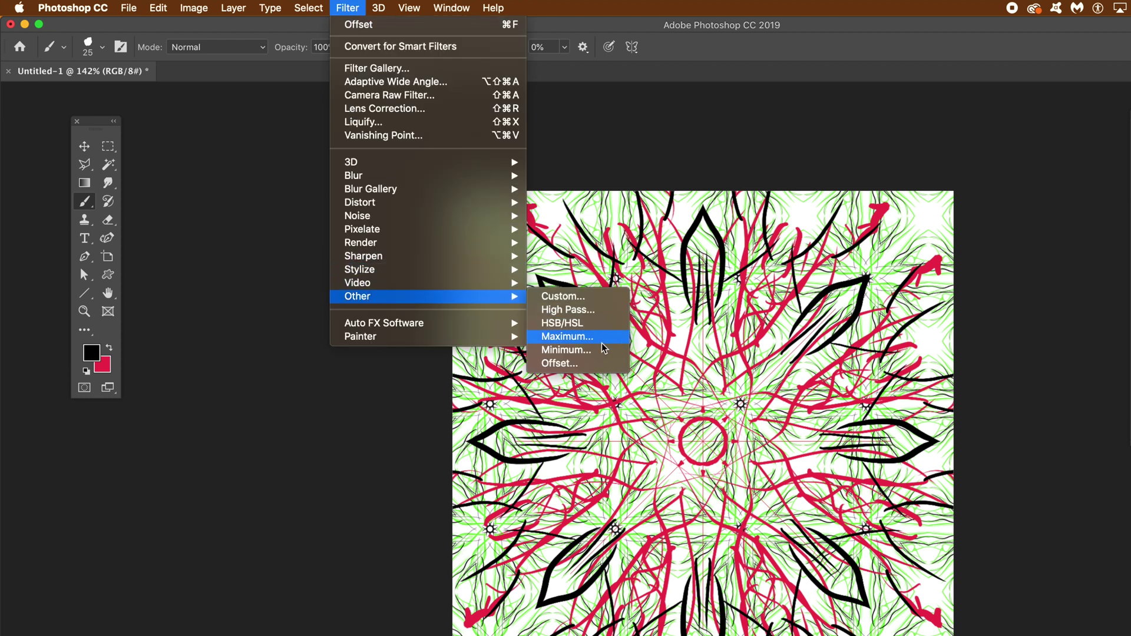
click(594, 365)
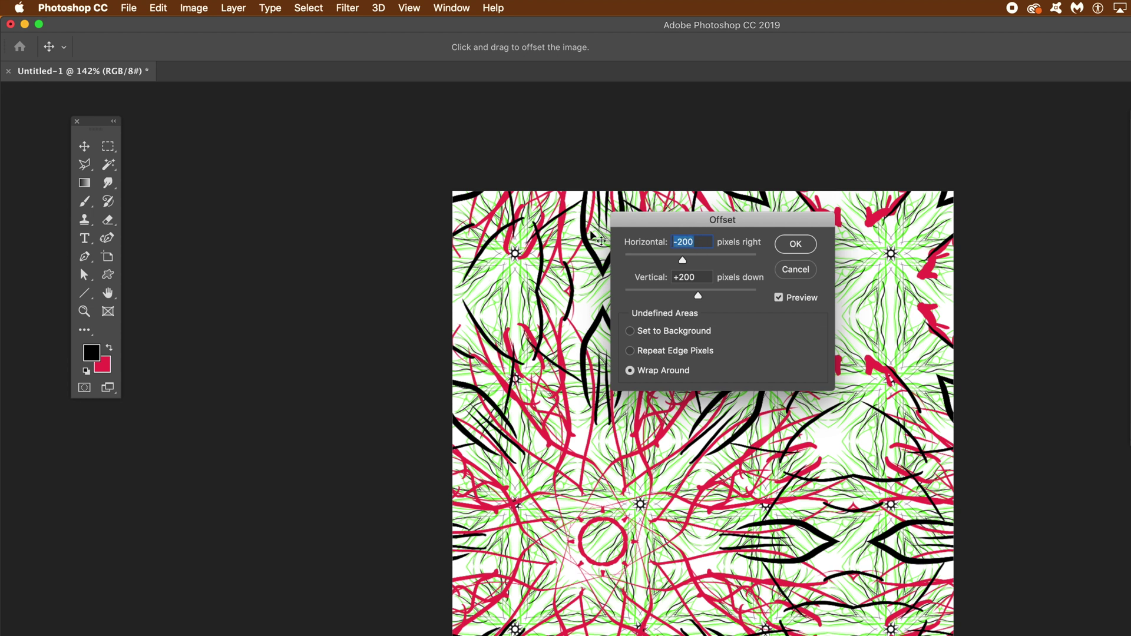
text(-30)
key(BackSpace)
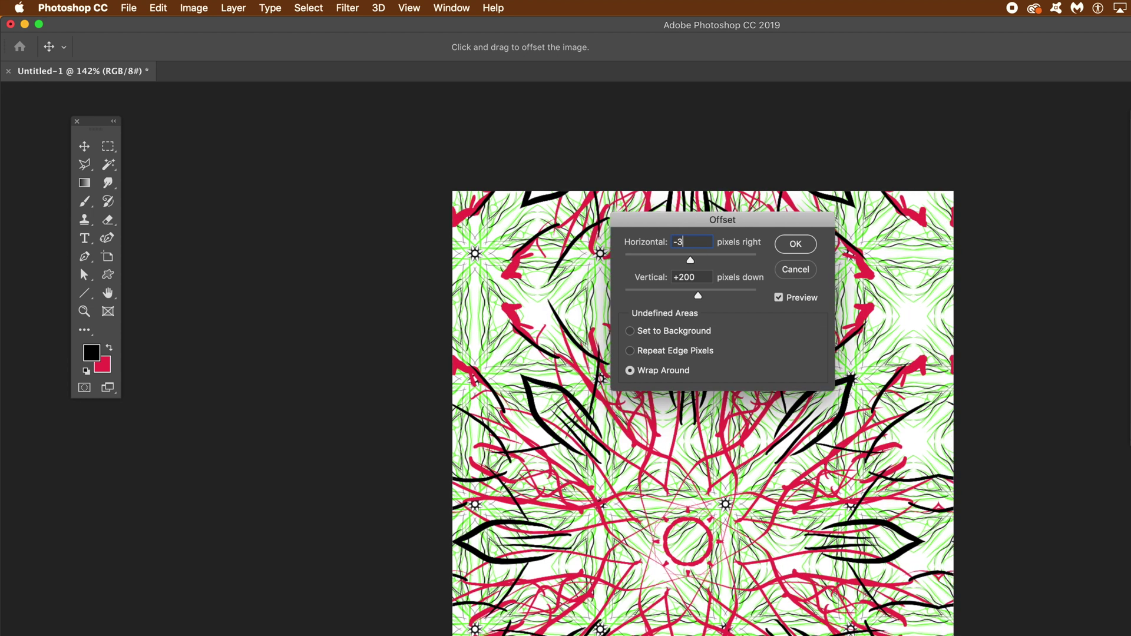
text(00)
key(Tab)
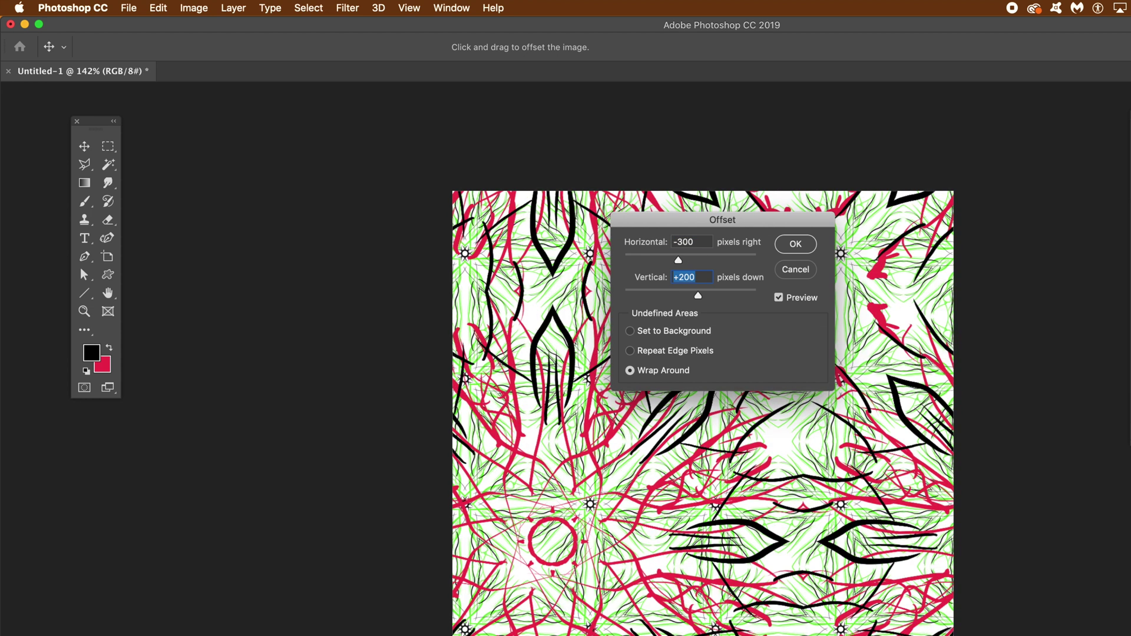
text(300)
click(796, 244)
key(b)
click(158, 8)
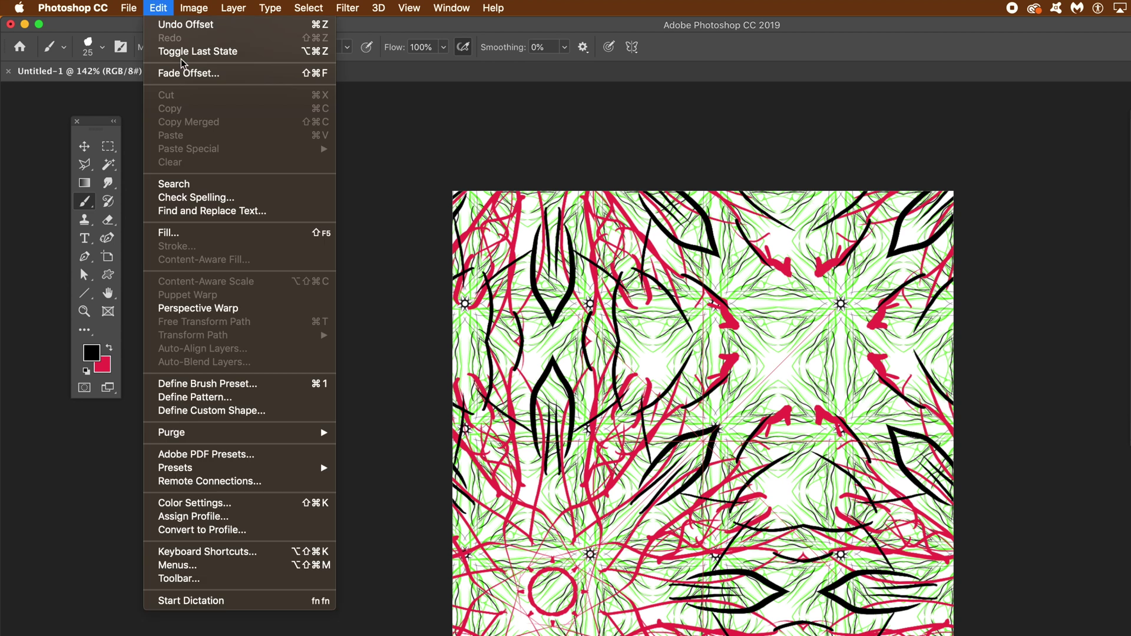
Step: Save the offset image as Pattern 10 and fill the canvas with it at 50% scale
click(194, 397)
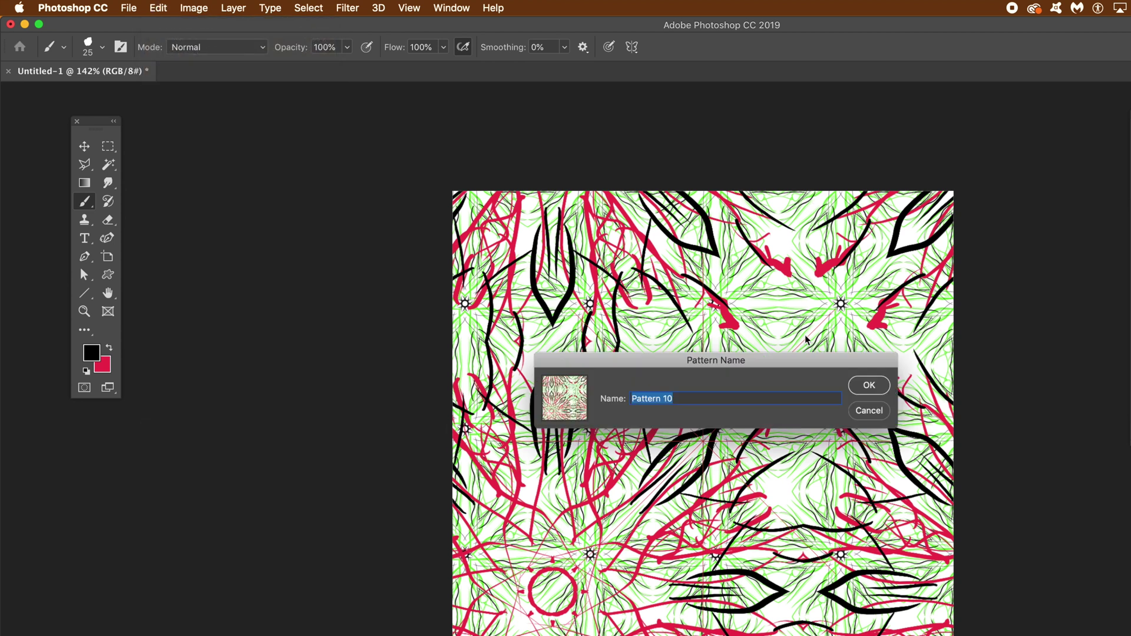
click(877, 389)
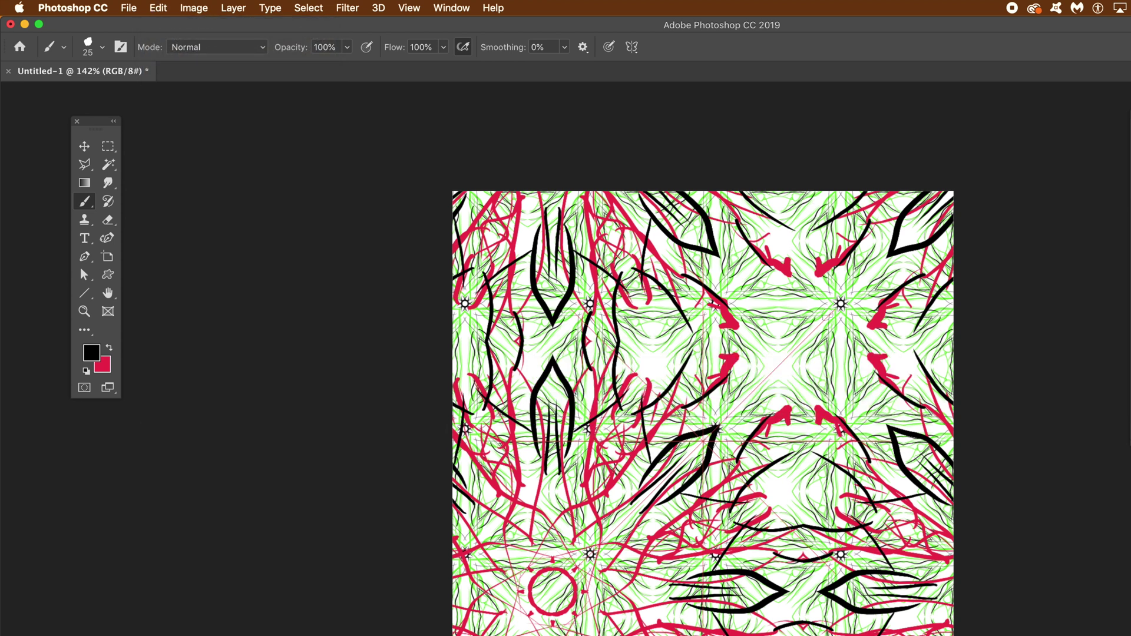
click(233, 8)
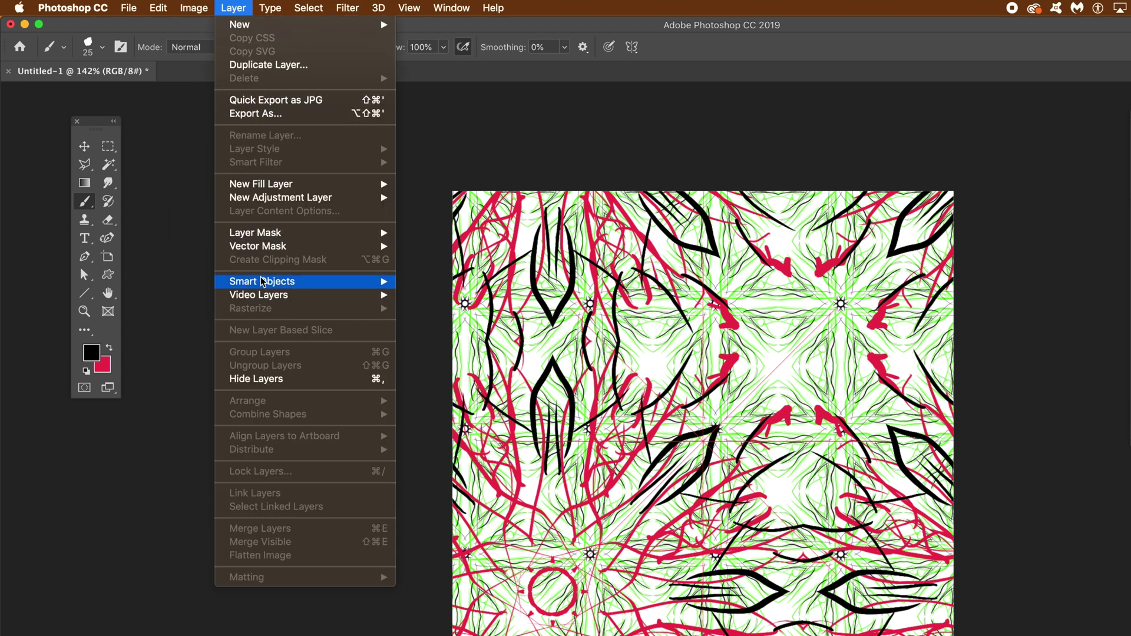
mouse_move(306, 184)
click(436, 211)
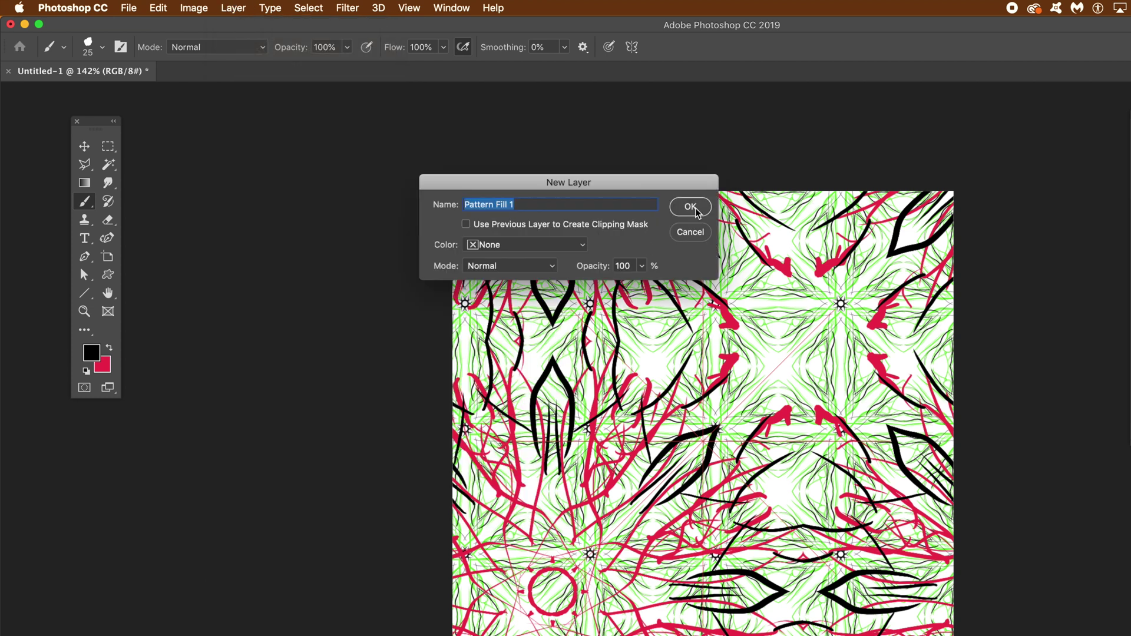
click(693, 209)
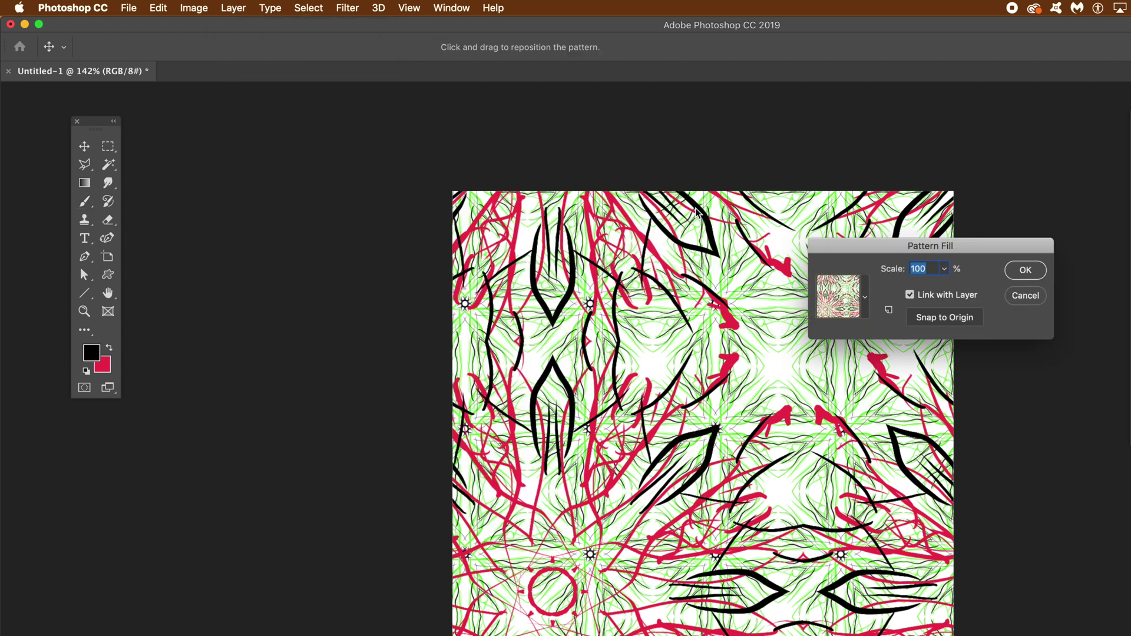
click(860, 302)
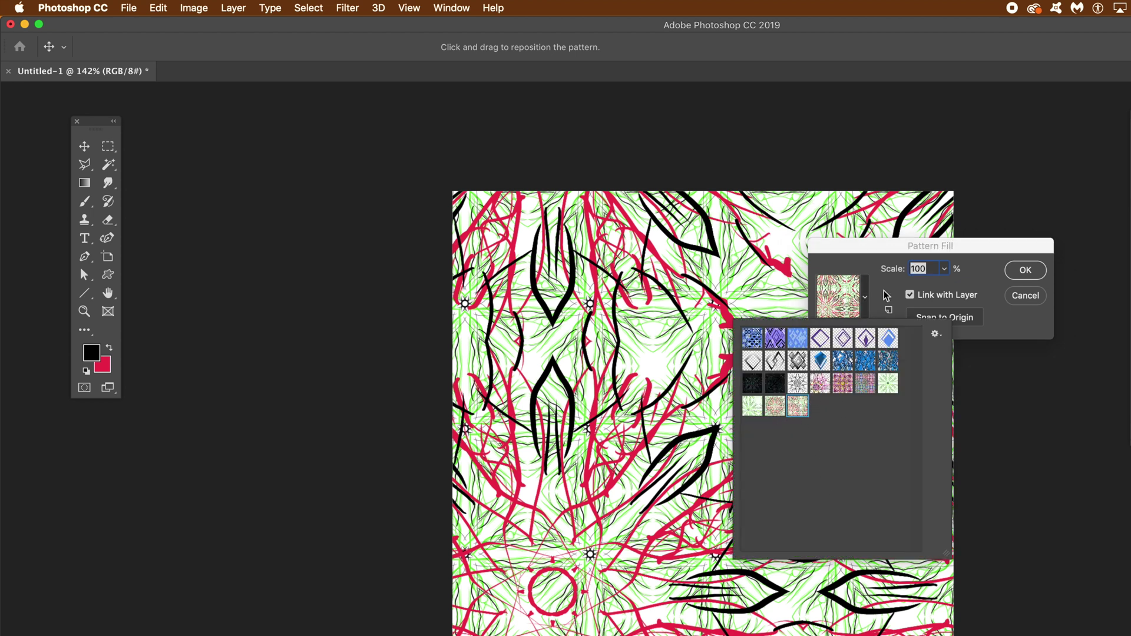
click(876, 256)
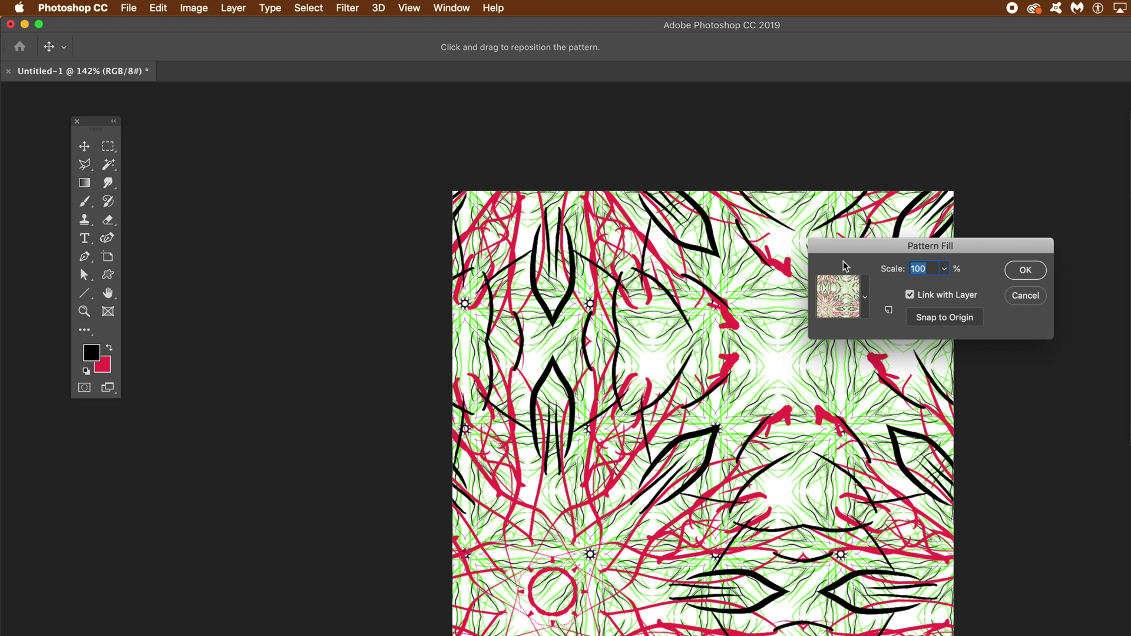
text(25)
click(882, 268)
text(50)
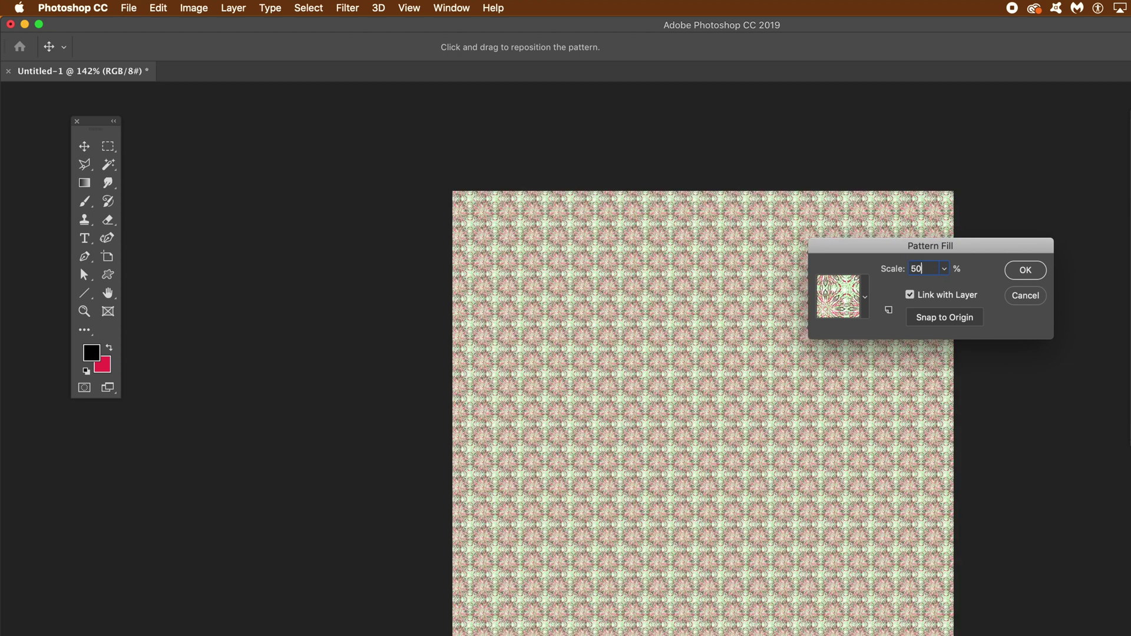
click(1025, 270)
Step: Flatten the image into a single layer
click(249, 8)
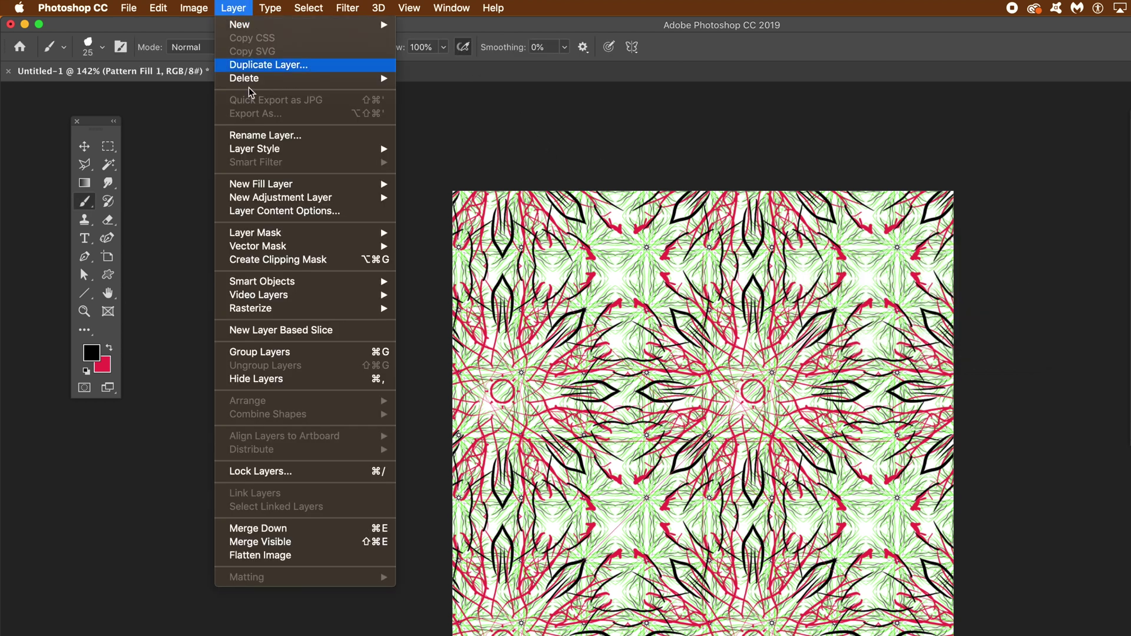
click(277, 557)
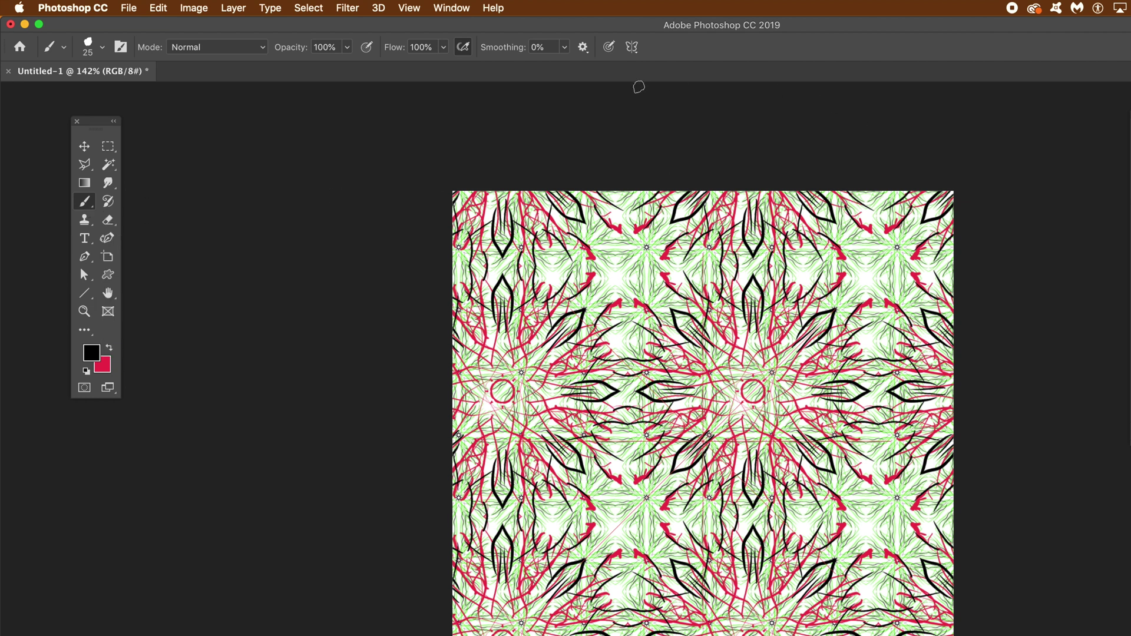
click(636, 51)
Step: Re-enable 8-segment Mandala symmetry and paint more black symmetric strokes across the mandala
click(692, 216)
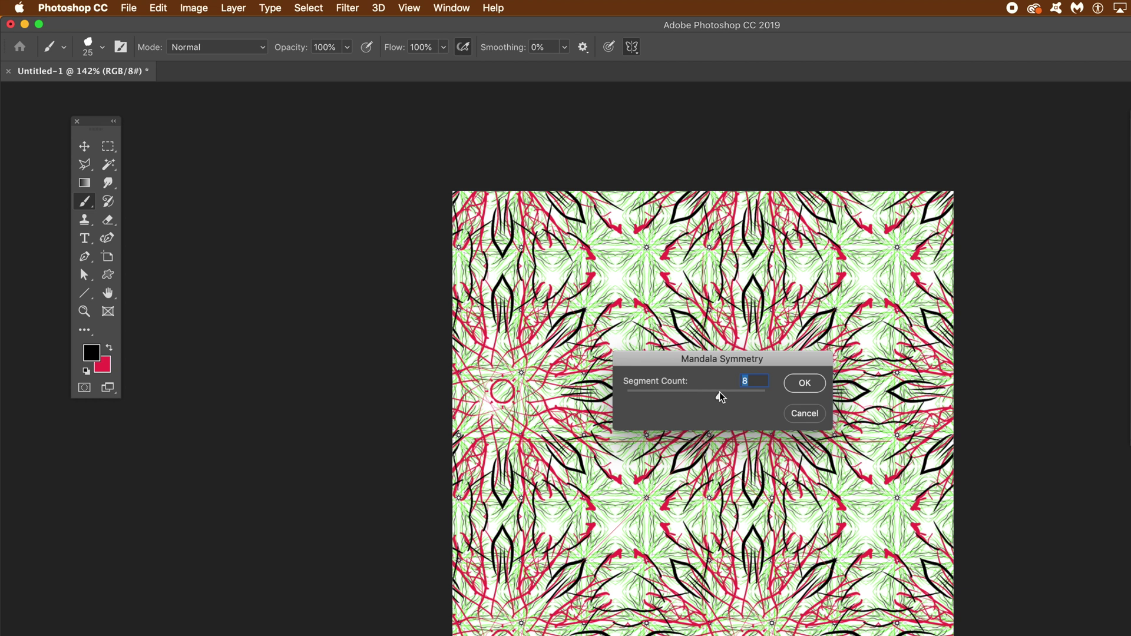
click(808, 385)
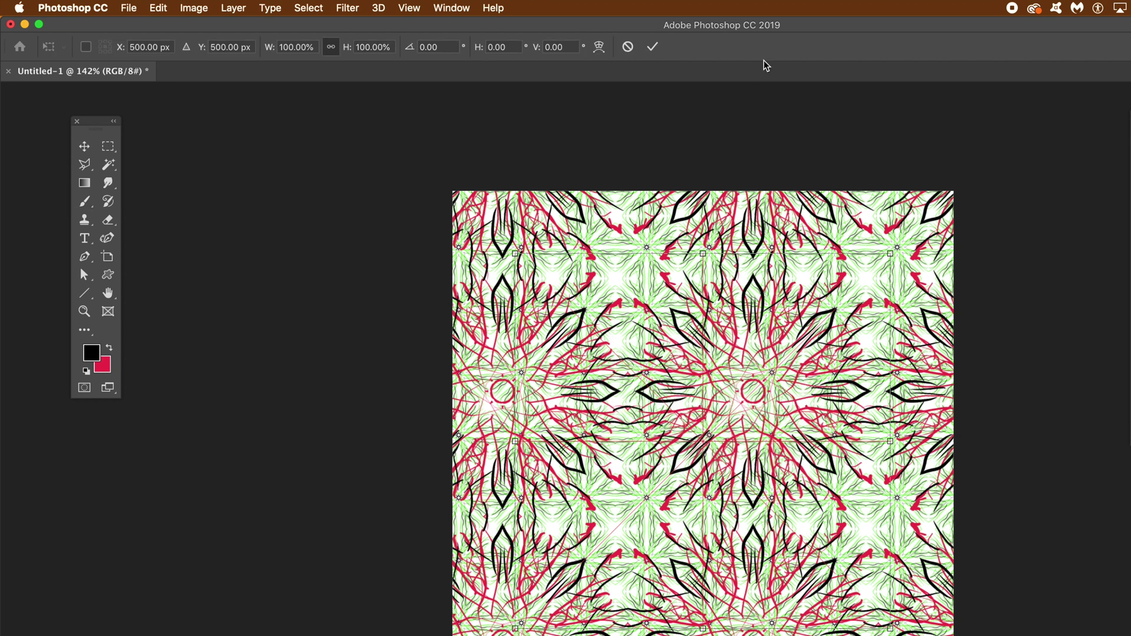
click(651, 47)
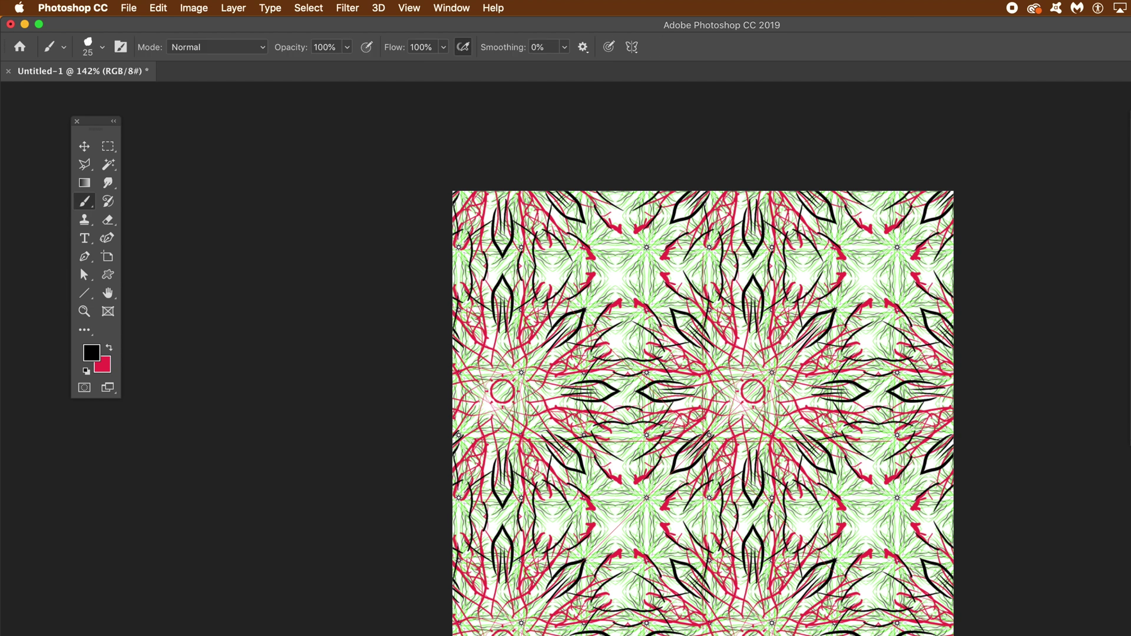
drag(559, 282, 639, 353)
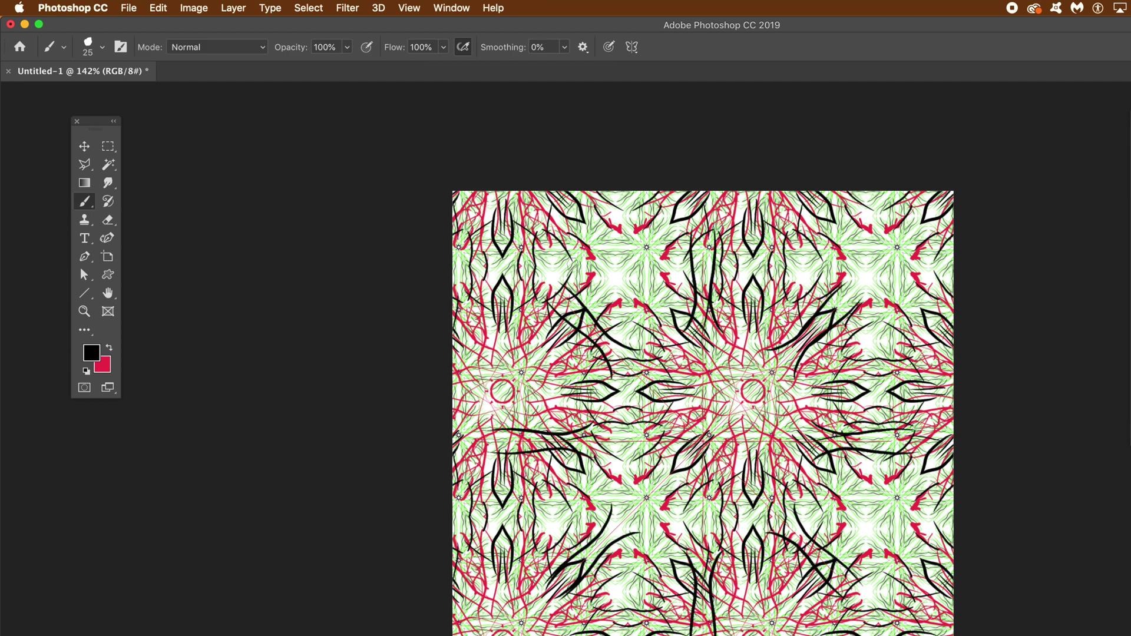
drag(589, 259, 648, 339)
drag(883, 327, 930, 309)
Step: Set the foreground painting colour to blue (2467e2)
click(98, 351)
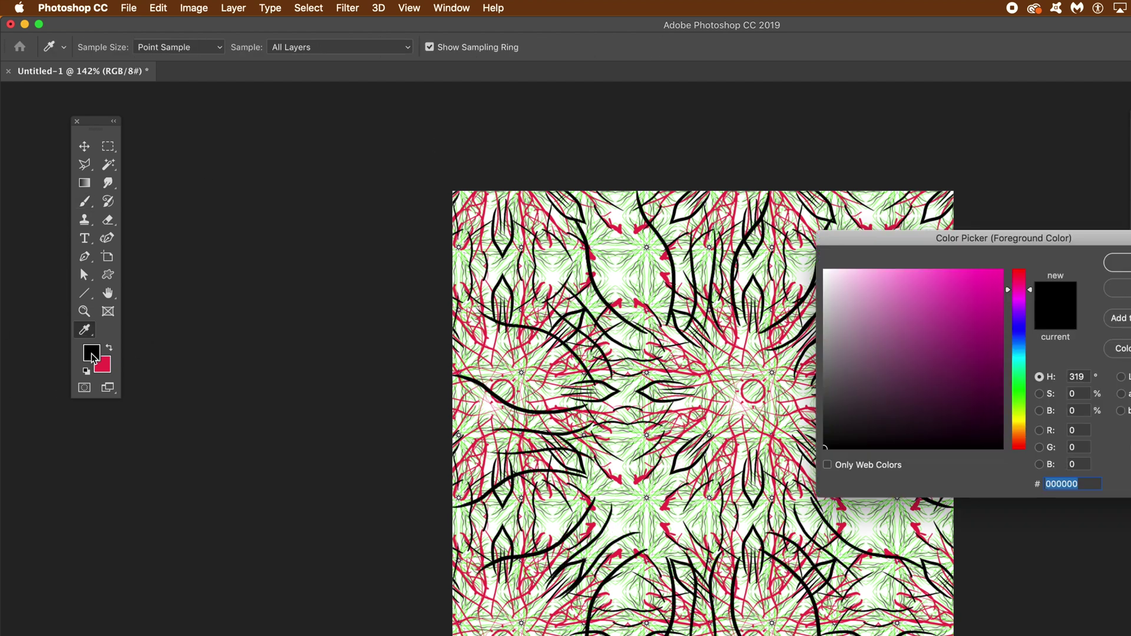
click(1020, 340)
drag(910, 308, 974, 290)
key(Return)
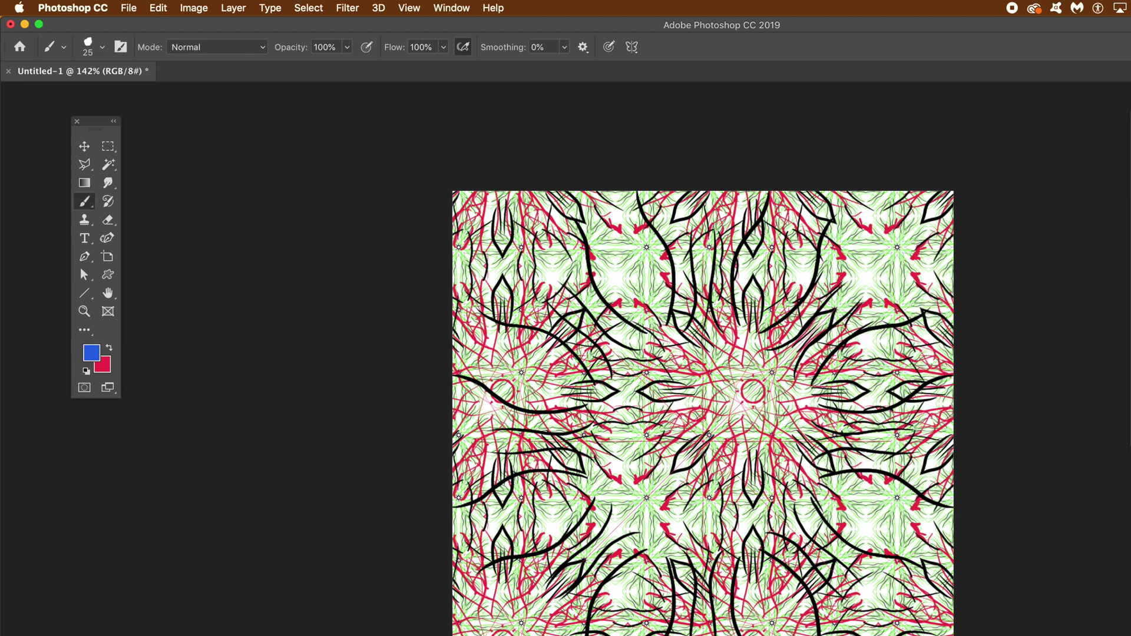
Step: Paint eightfold blue strokes: thin branches, thick arrow spikes, a centre star and loops
drag(859, 285, 771, 380)
drag(683, 289, 624, 360)
drag(854, 229, 783, 301)
mouse_move(677, 419)
mouse_down()
mouse_move(728, 466)
mouse_move(625, 365)
mouse_up()
mouse_move(591, 304)
mouse_down()
mouse_move(548, 283)
mouse_move(500, 230)
mouse_up()
drag(597, 271, 583, 206)
mouse_move(654, 300)
mouse_down()
mouse_move(592, 215)
mouse_move(607, 248)
mouse_up()
drag(745, 401, 728, 471)
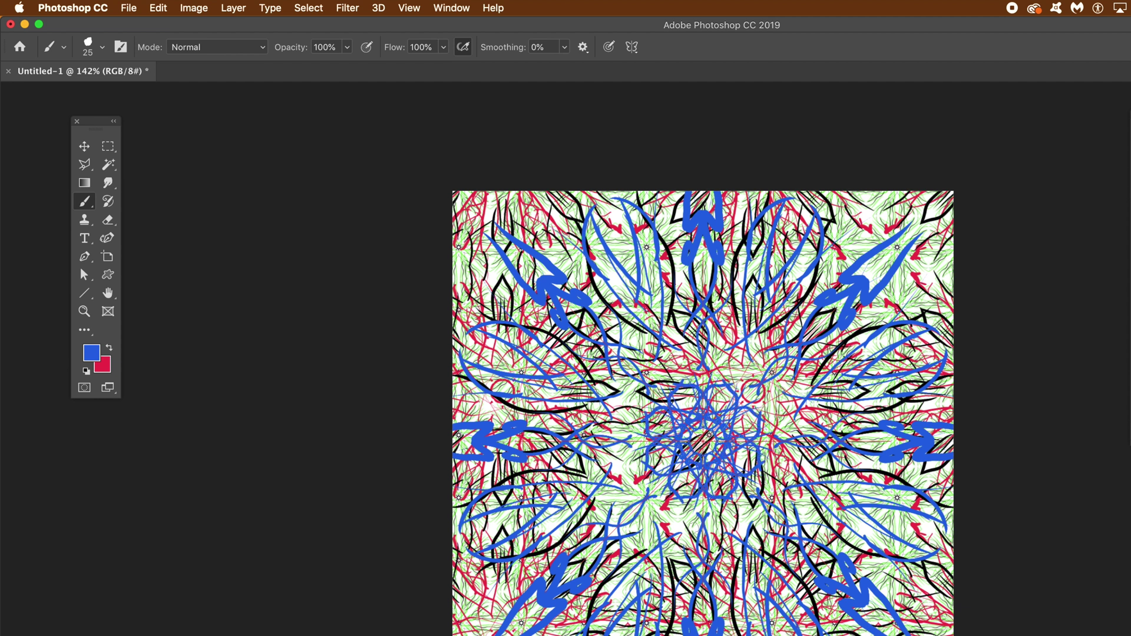
mouse_move(589, 377)
mouse_down()
mouse_move(586, 507)
mouse_move(565, 433)
mouse_up()
drag(495, 406, 477, 413)
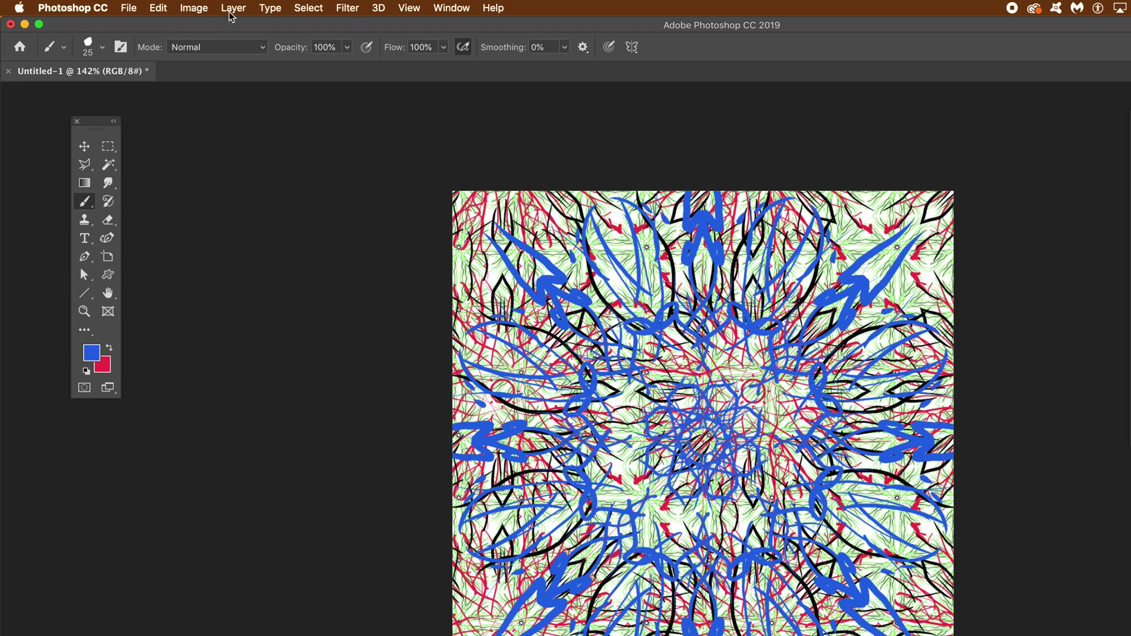
Step: Save the blue-stroked mandala as Pattern 11
click(159, 7)
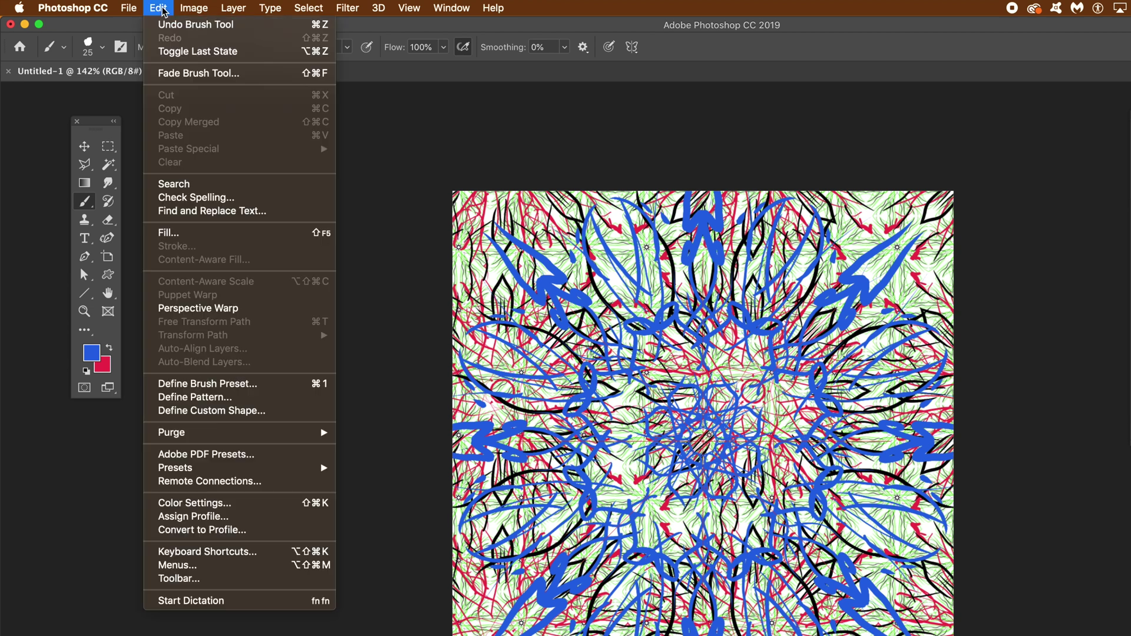
click(198, 398)
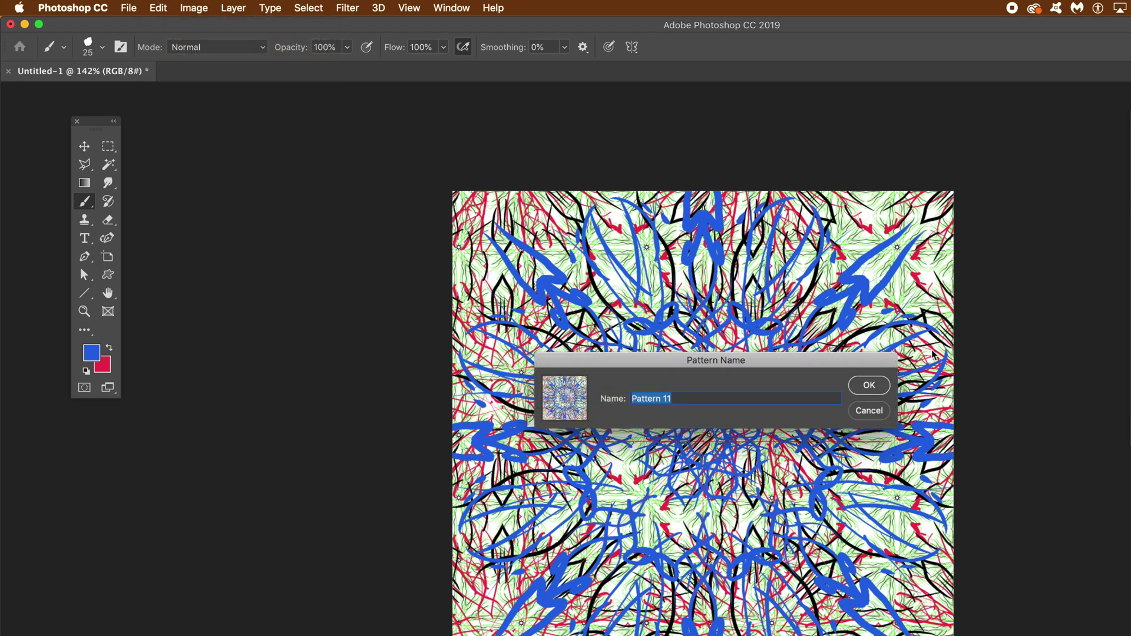
click(868, 385)
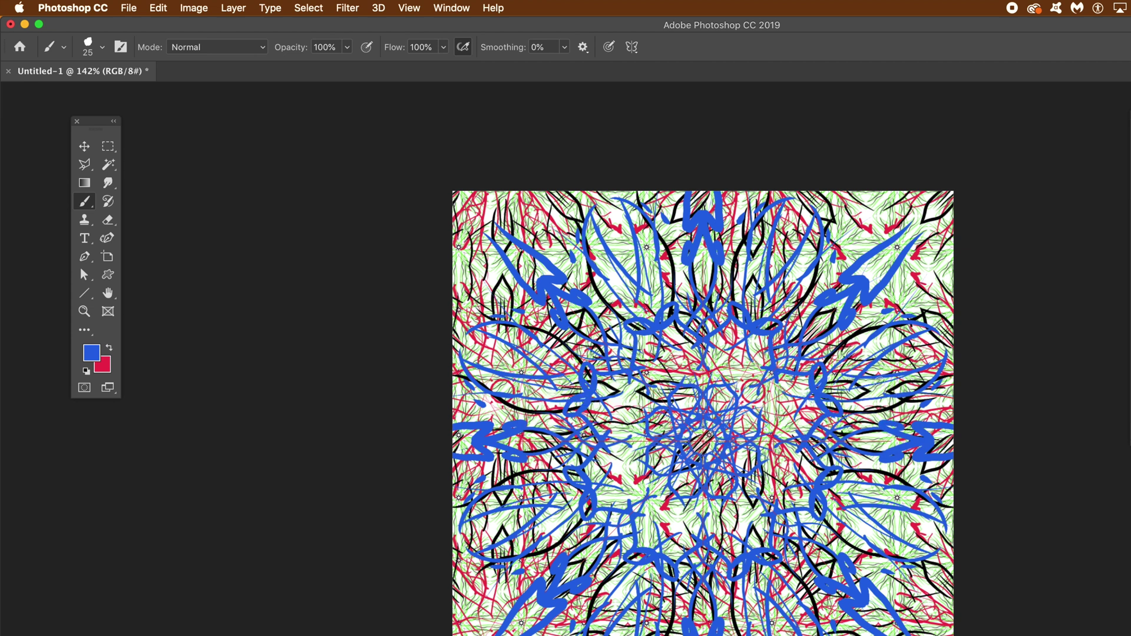
Step: Offset the image -300 px horizontally and +300 px vertically with Wrap Around
click(353, 8)
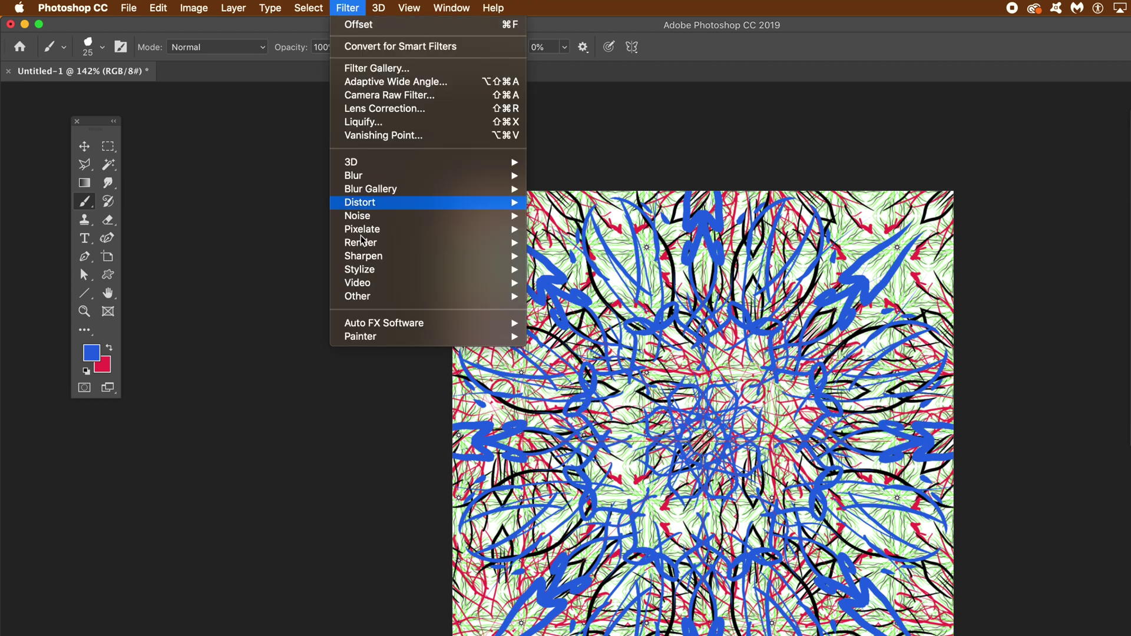
mouse_move(371, 297)
click(559, 363)
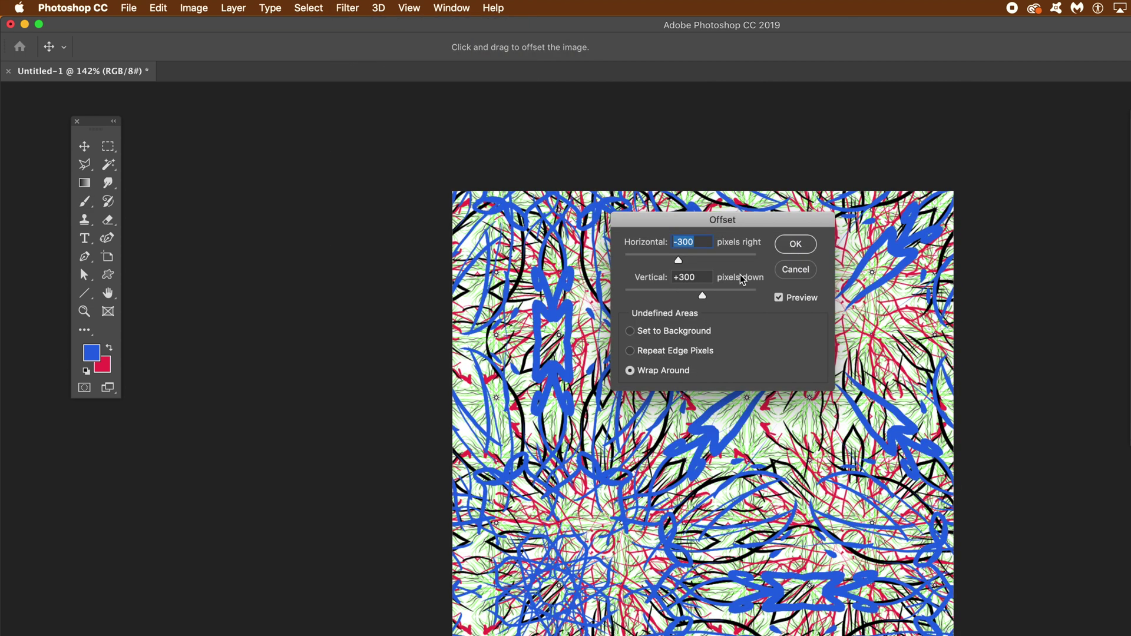
click(802, 247)
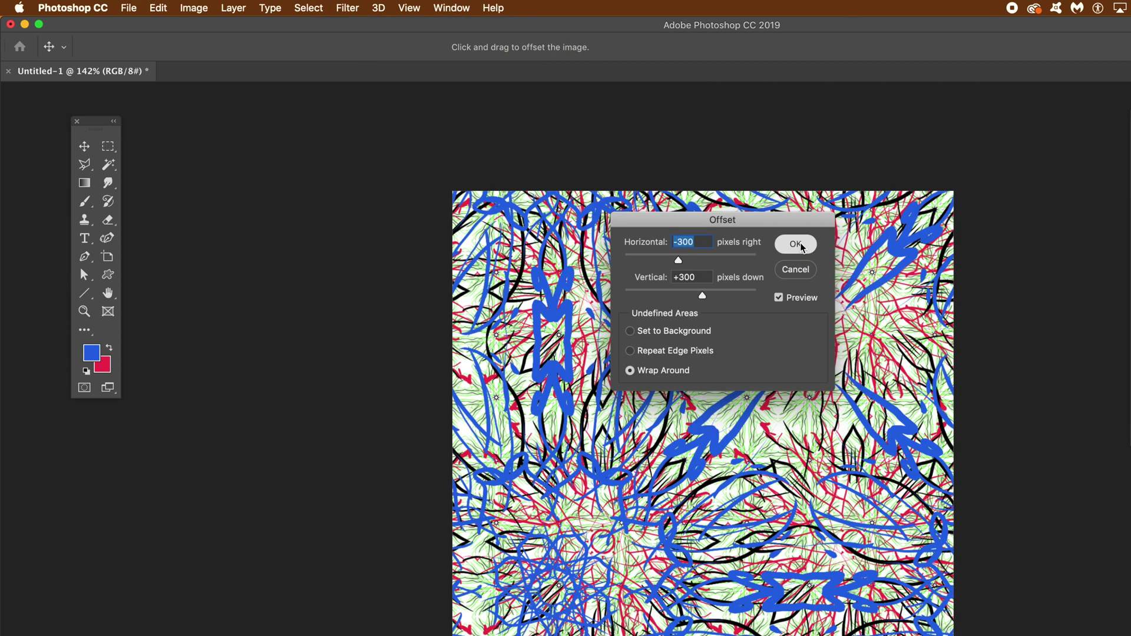
Step: Save the offset image as Pattern 12
click(157, 8)
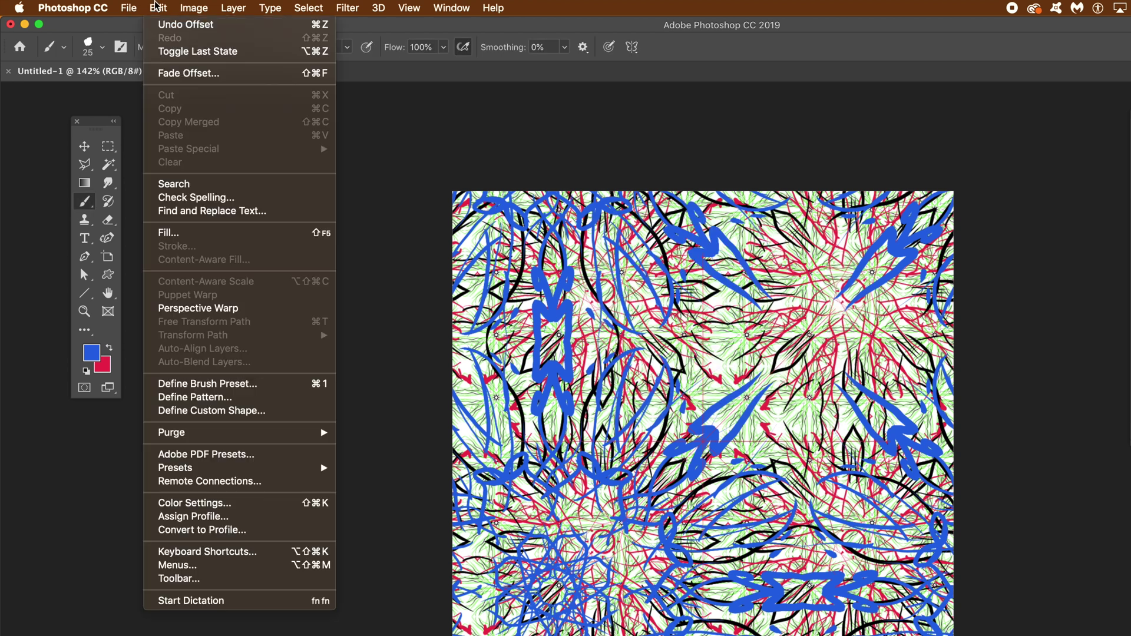
click(195, 397)
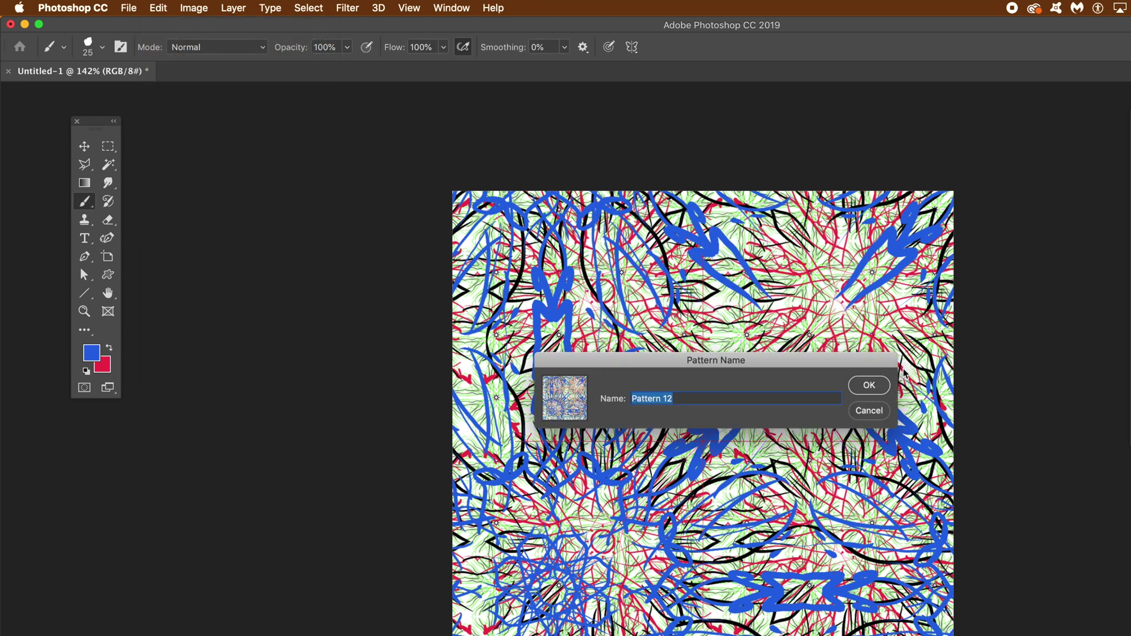
click(874, 386)
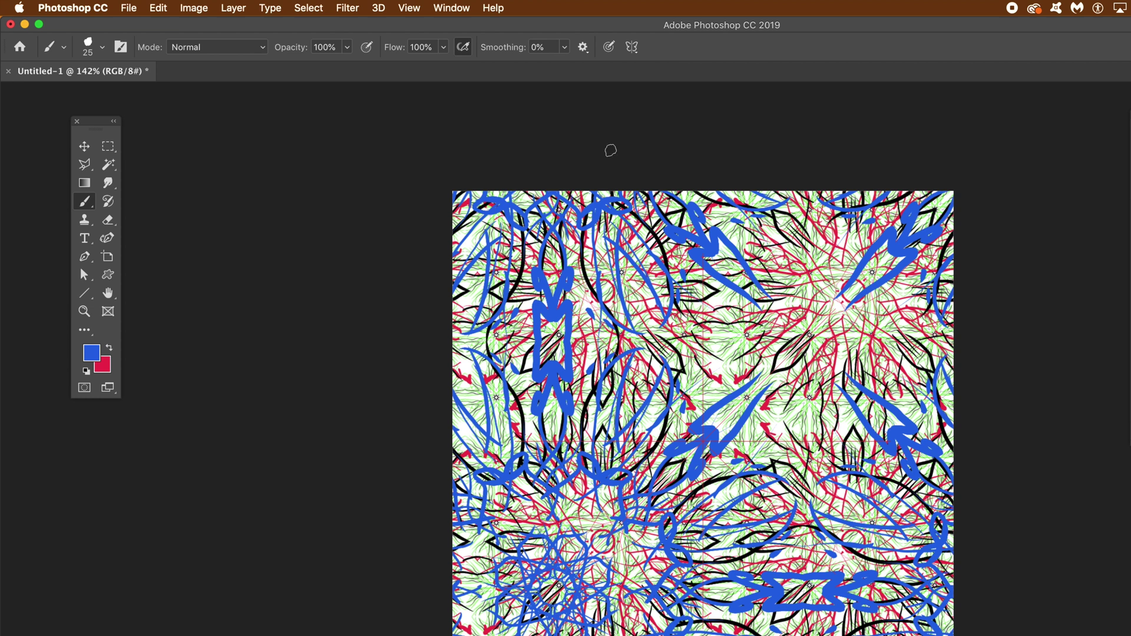
Step: Add a pattern fill layer named Pattern Fill 1 using the new mandala pattern
click(233, 8)
mouse_move(306, 183)
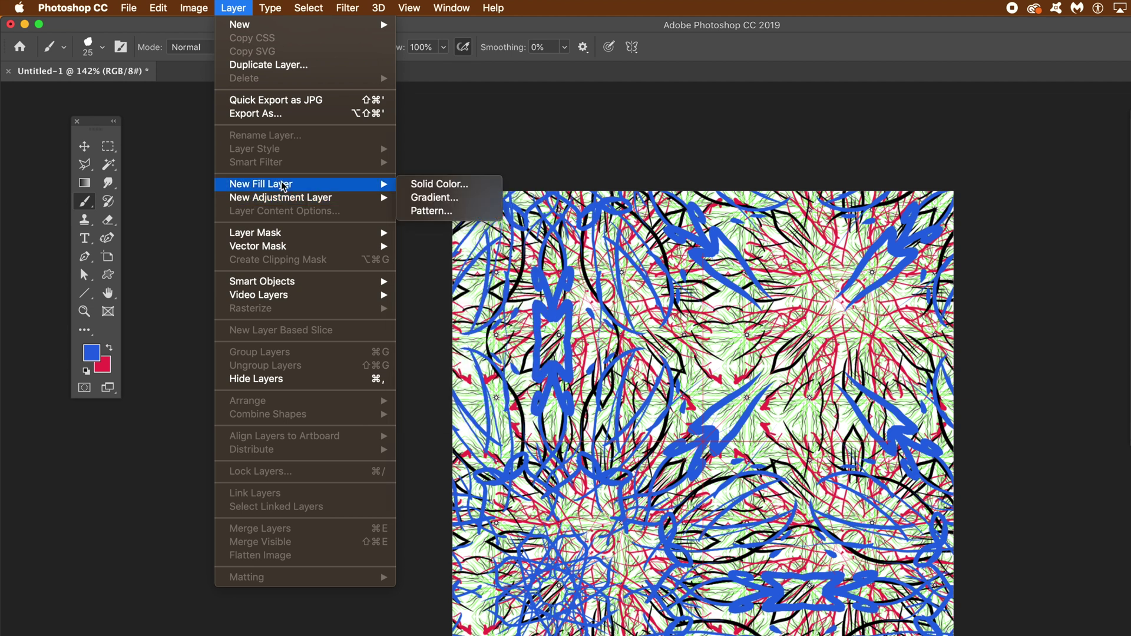
click(432, 211)
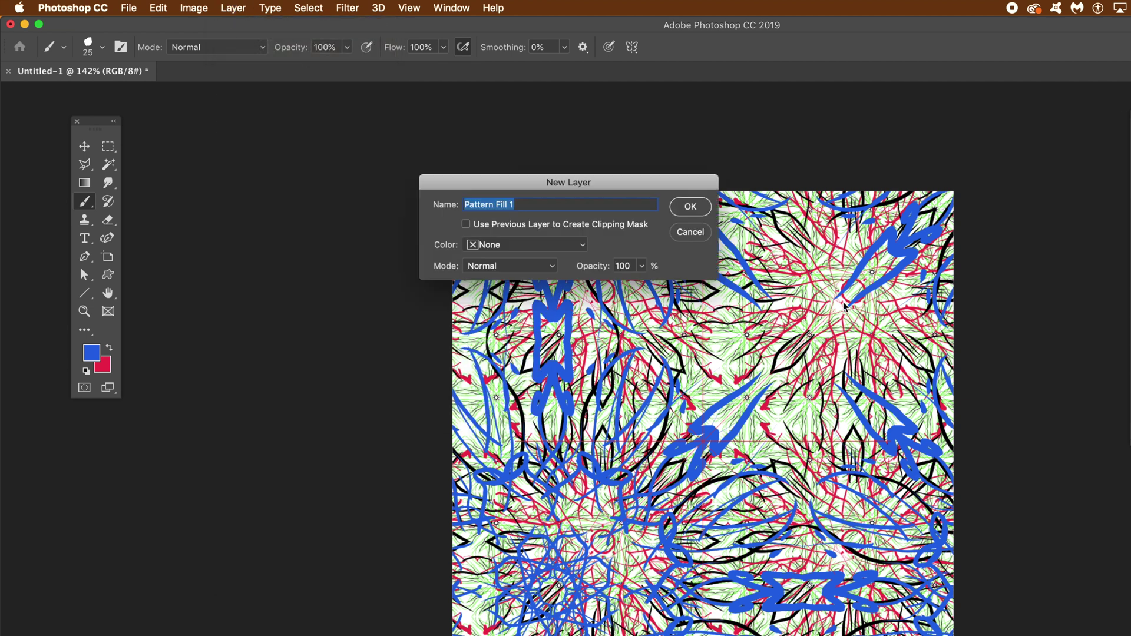
click(691, 207)
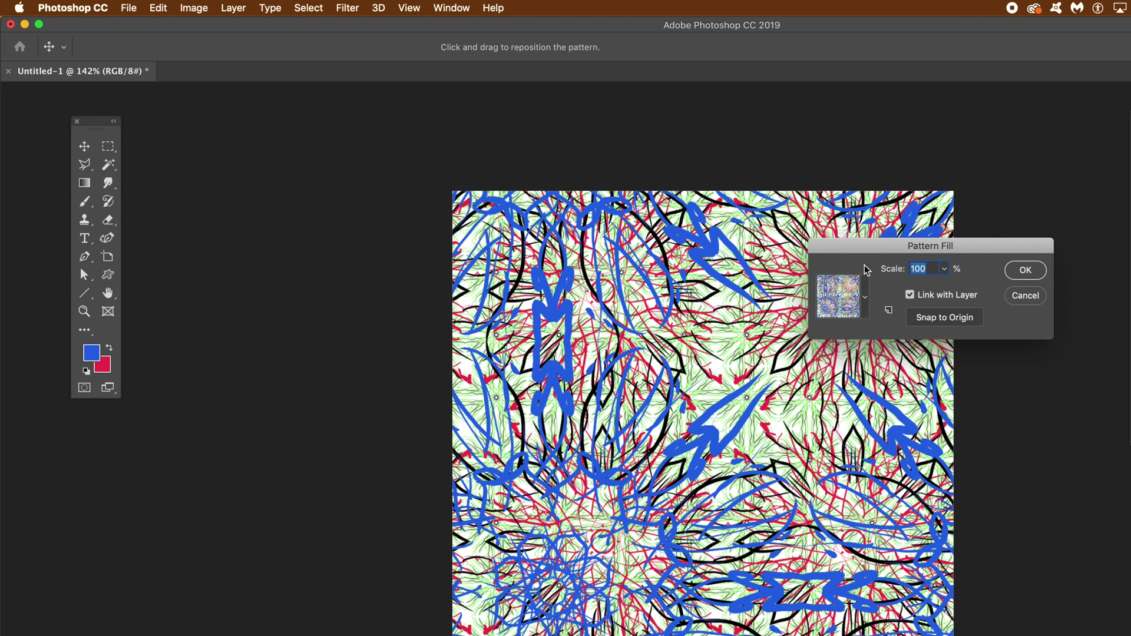
Step: Scale the pattern fill to 50%, reposition the tiles, and flatten the image
text(25)
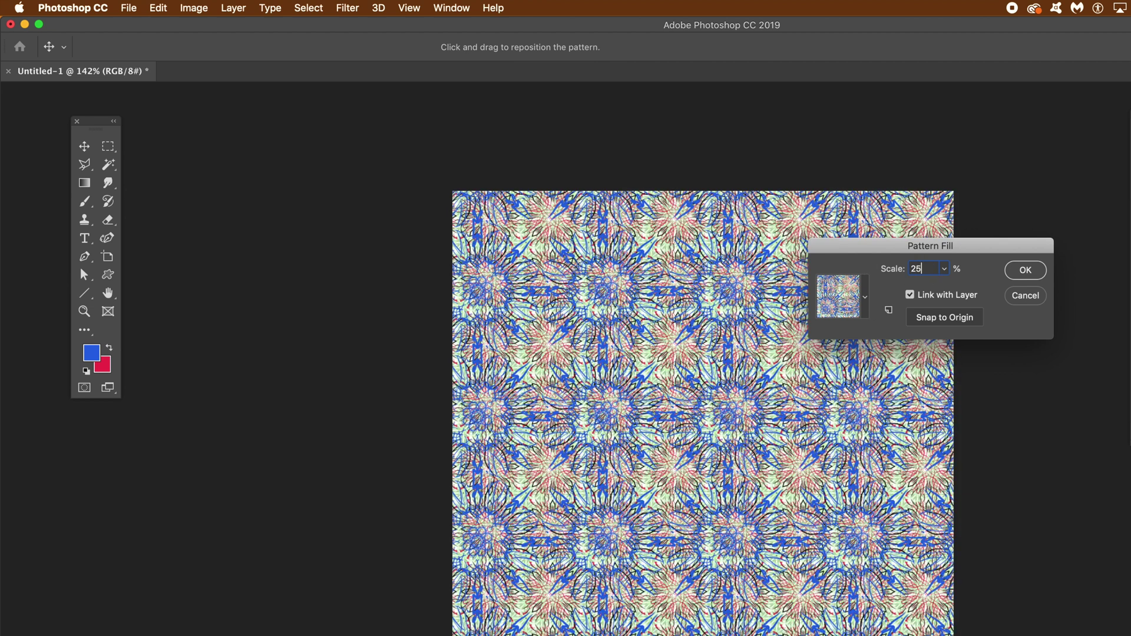
drag(913, 273, 882, 268)
text(50)
drag(778, 352, 985, 222)
click(1025, 271)
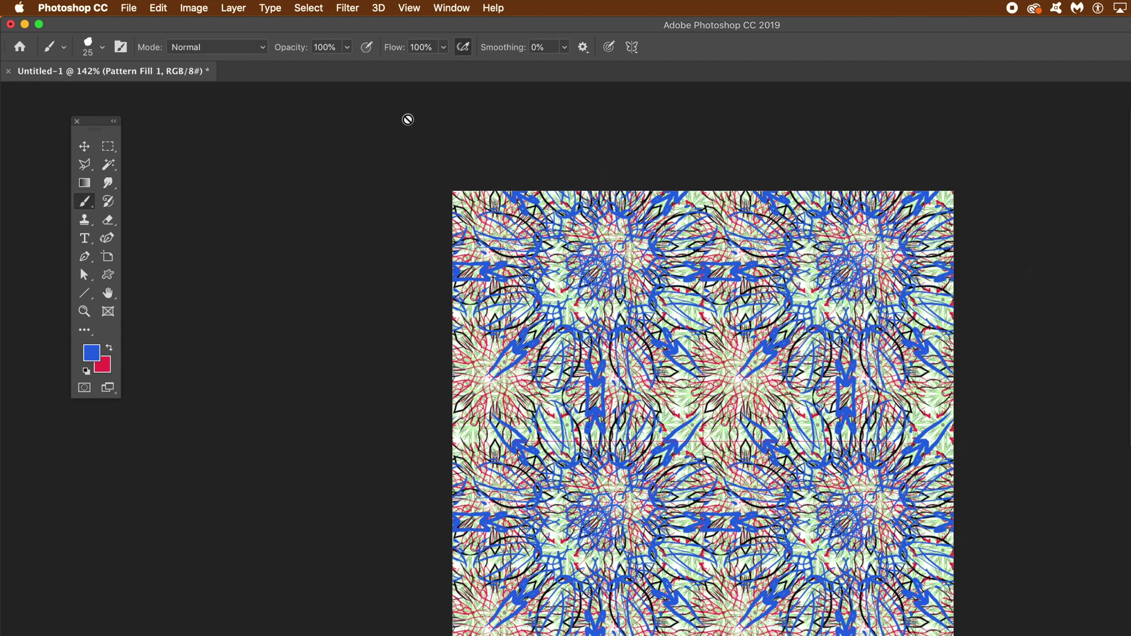
click(233, 8)
click(269, 551)
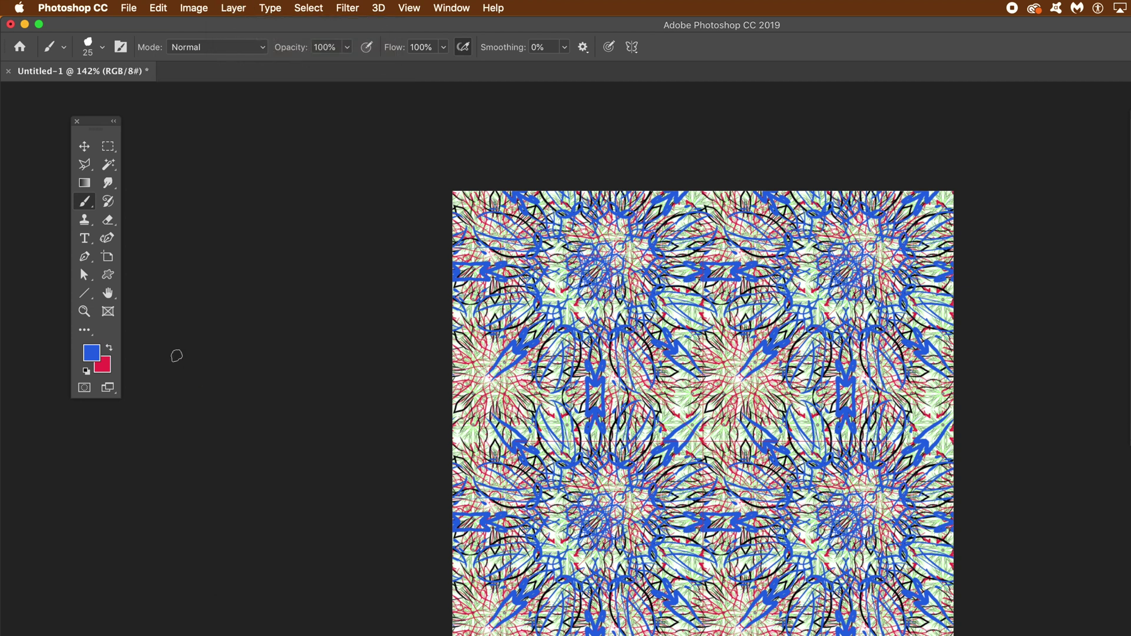
Step: Apply Filter > Stylize > Oil Paint with Stylization 7.5 and Cleanliness 8.2
click(347, 8)
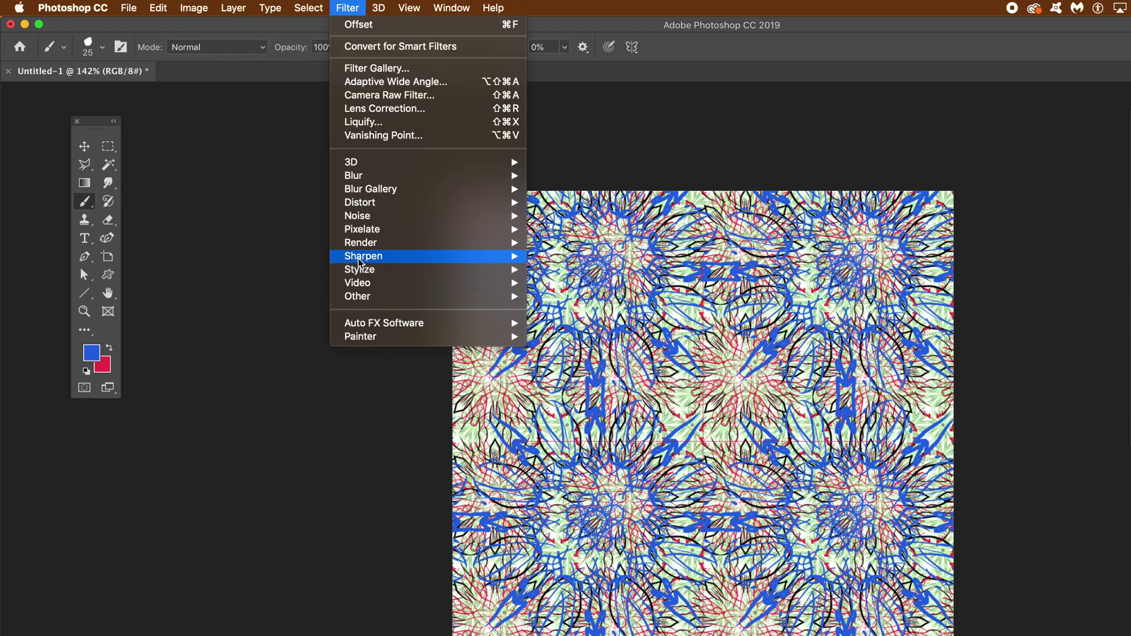
mouse_move(374, 243)
mouse_move(363, 271)
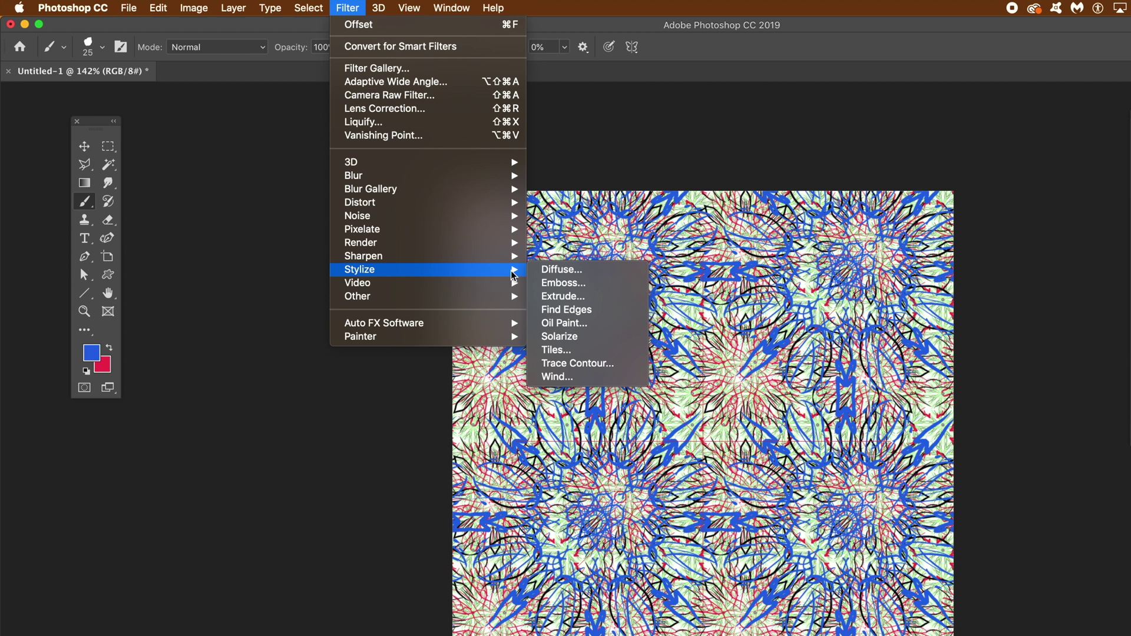
click(585, 325)
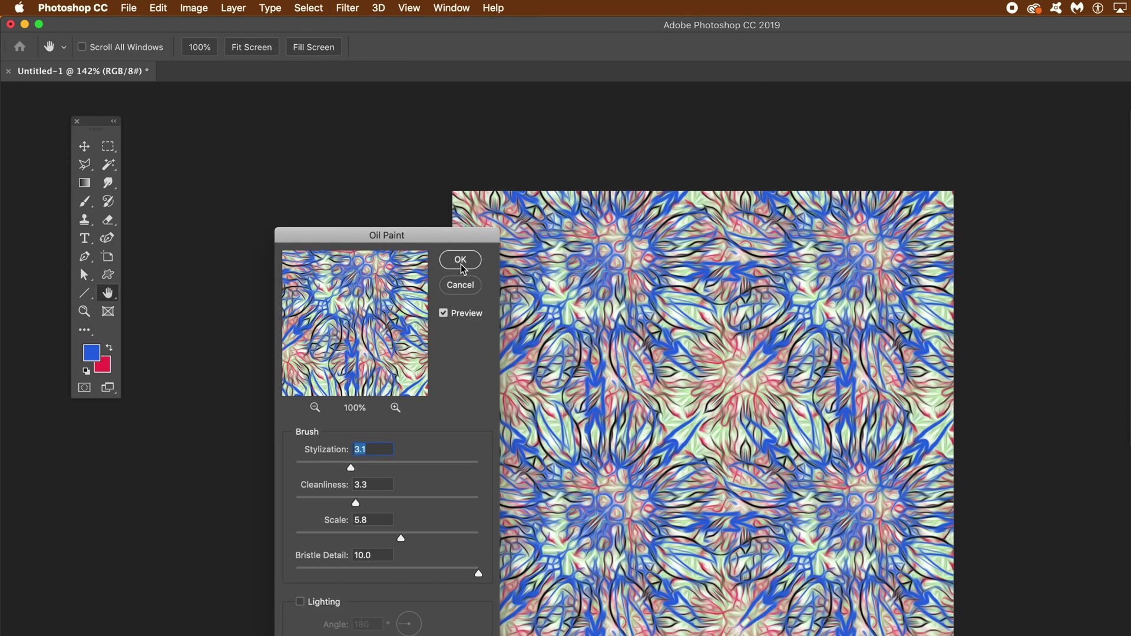
click(432, 468)
click(446, 505)
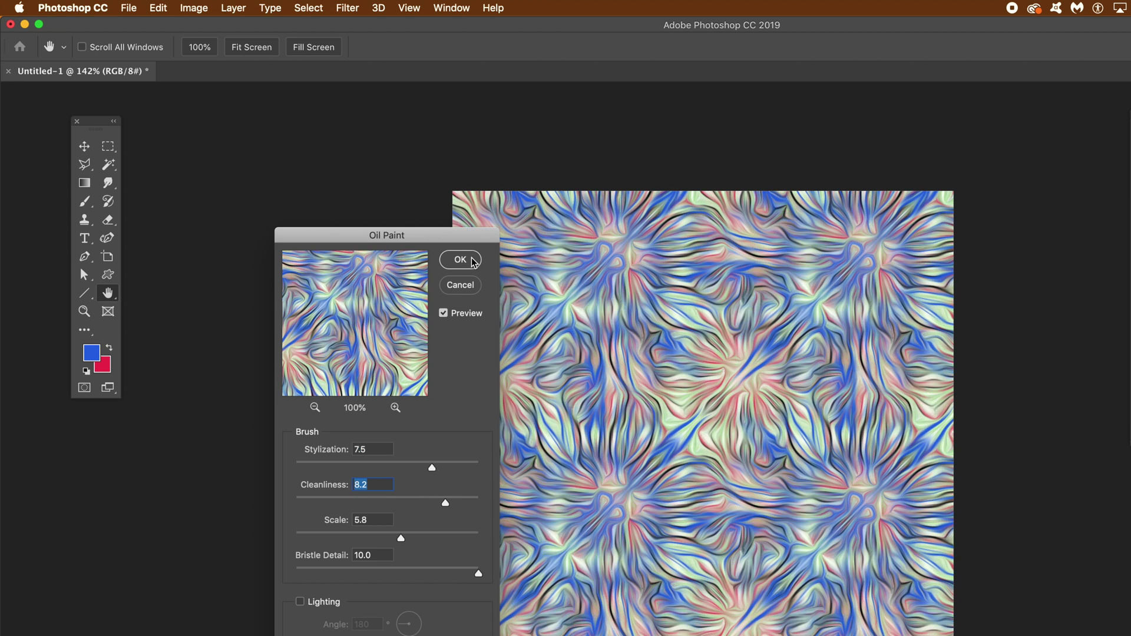
click(473, 262)
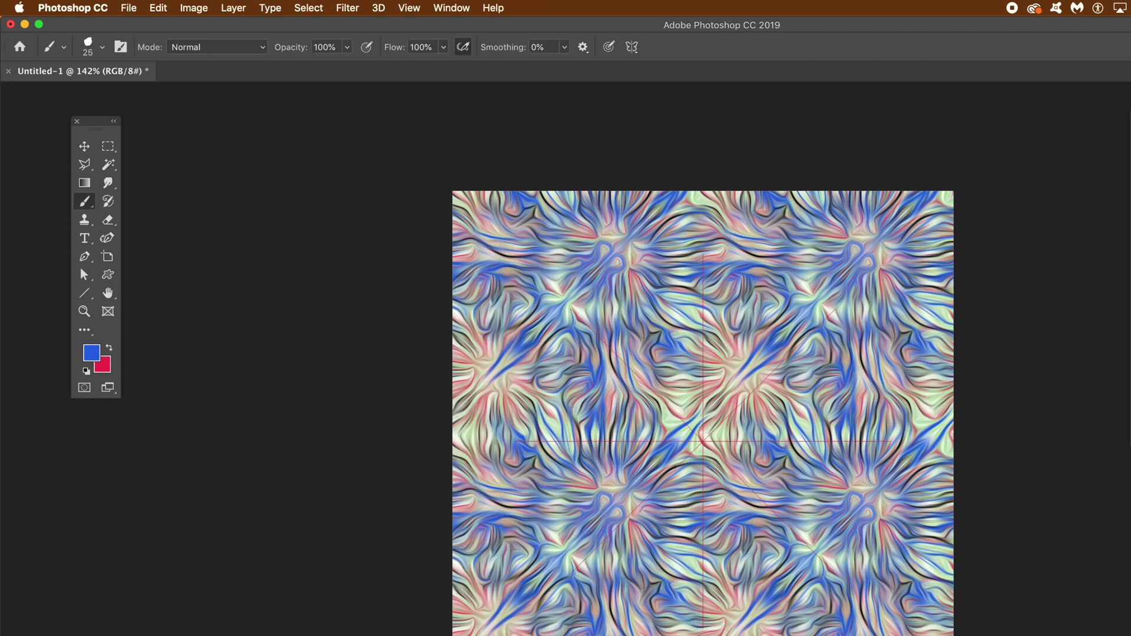
Step: Apply a Levels adjustment with white input 230 and midtones 0.55
scroll(702, 440, up, 3)
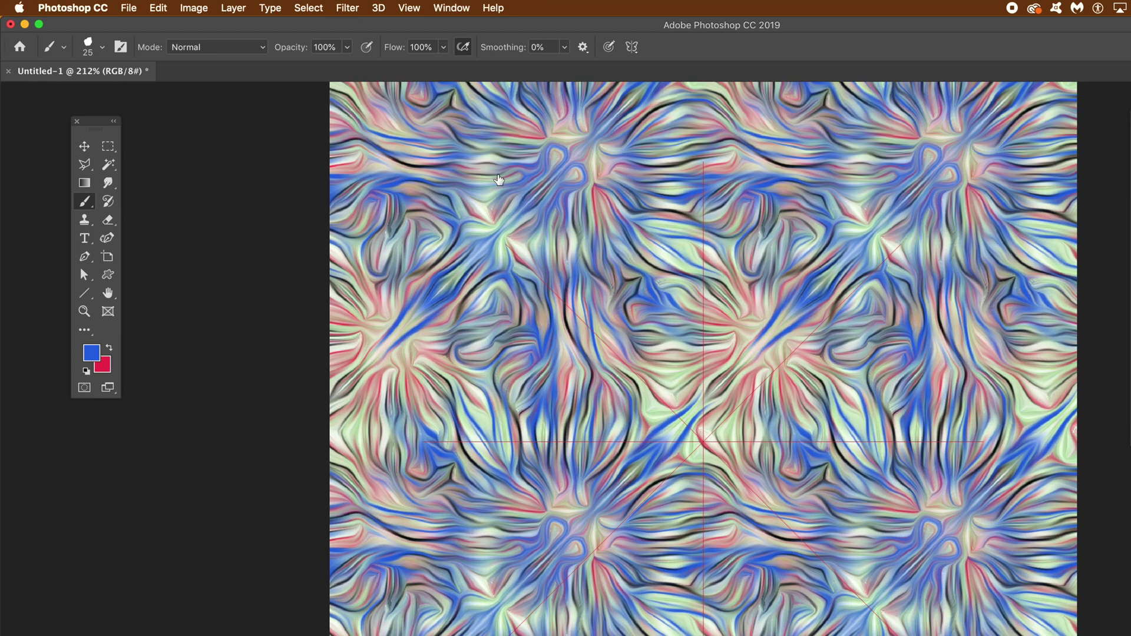
click(195, 8)
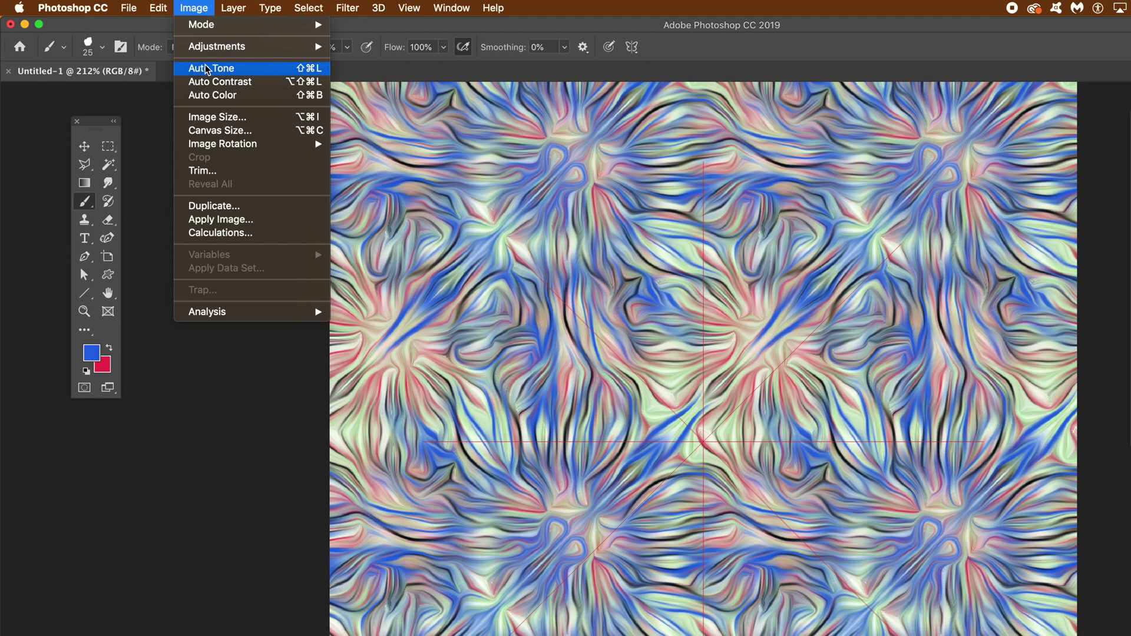
click(192, 8)
mouse_move(203, 46)
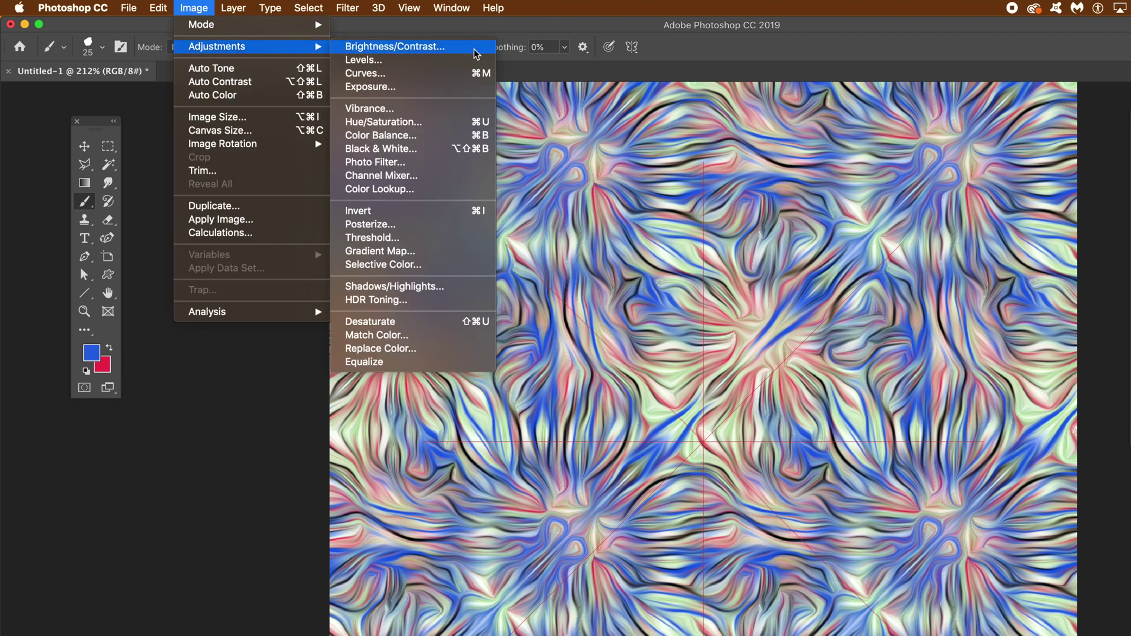
click(391, 63)
drag(1073, 376, 1056, 376)
drag(977, 376, 1006, 376)
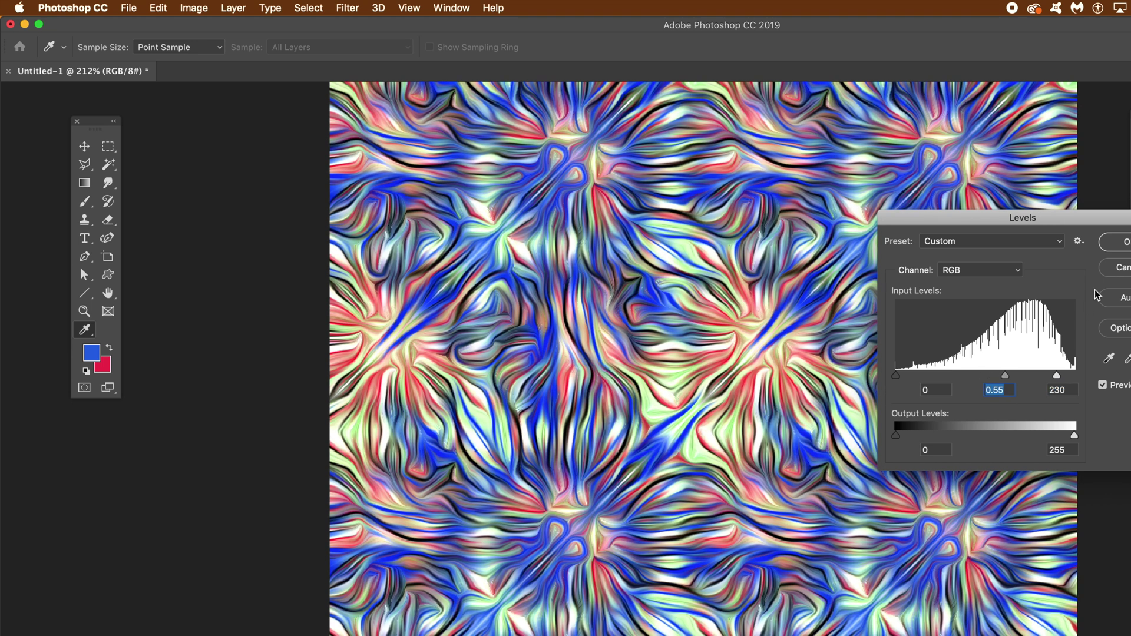
click(1117, 242)
key(b)
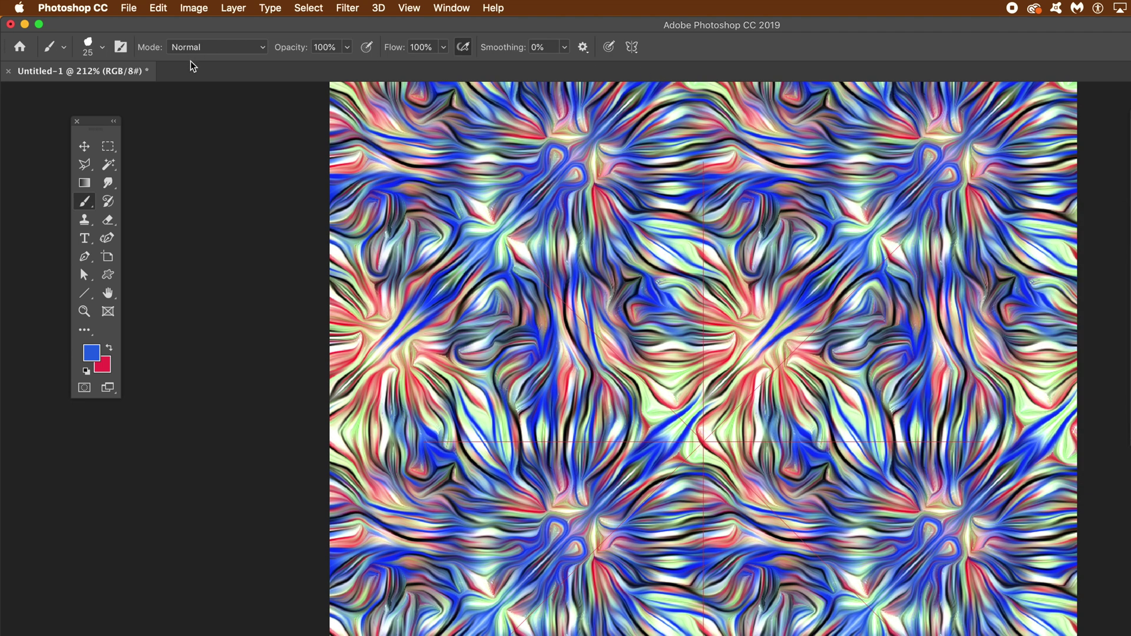